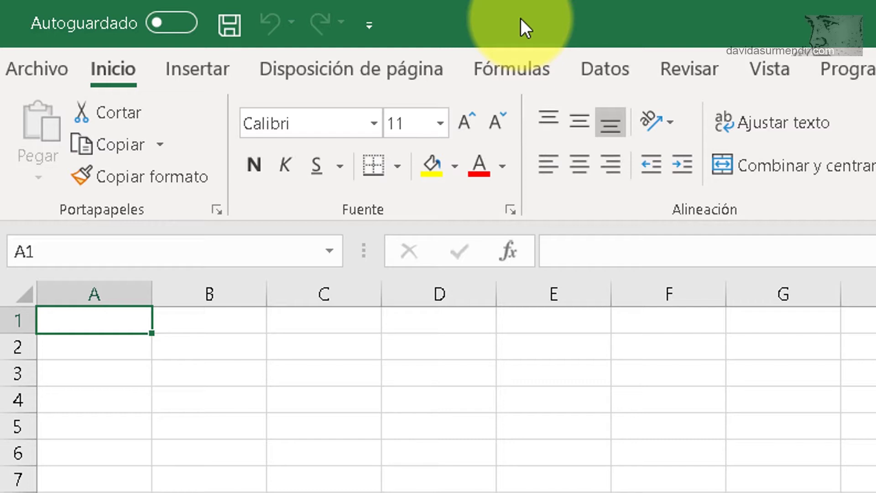
# Step: Save the workbook and add the Nuevo shortcut to the Quick Access Toolbar
pyautogui.click(229, 26)
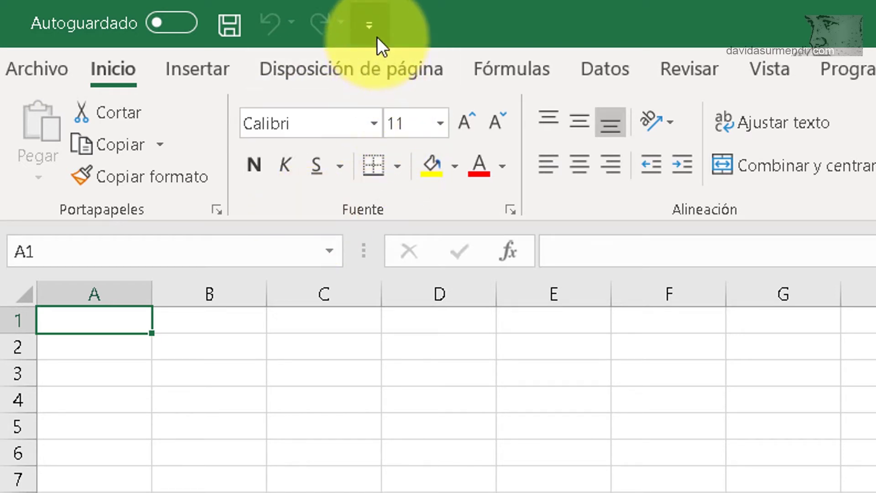
pyautogui.click(369, 25)
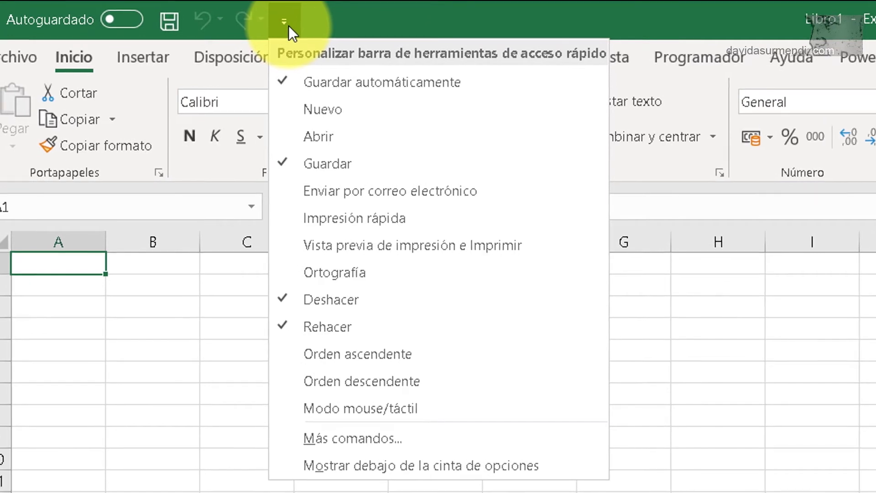
pyautogui.click(363, 111)
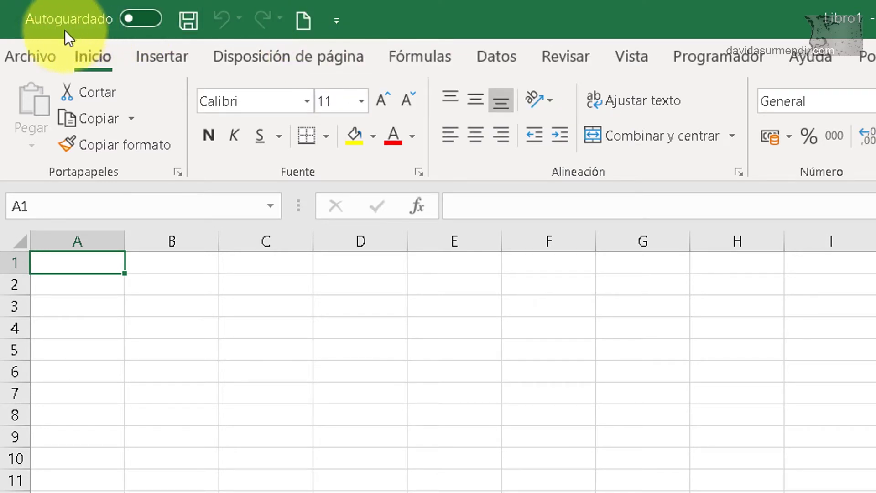
# Step: Create a new blank workbook via Archivo > Nuevo > Libro en blanco
pyautogui.click(51, 49)
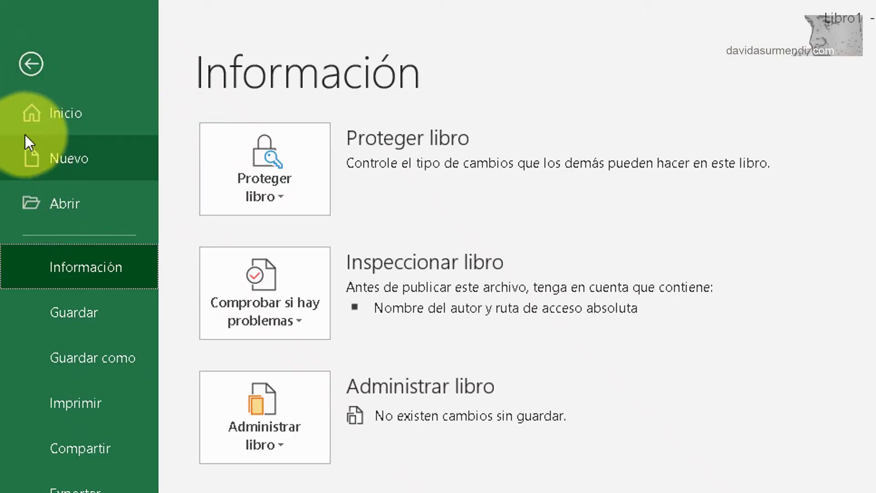
pyautogui.click(46, 148)
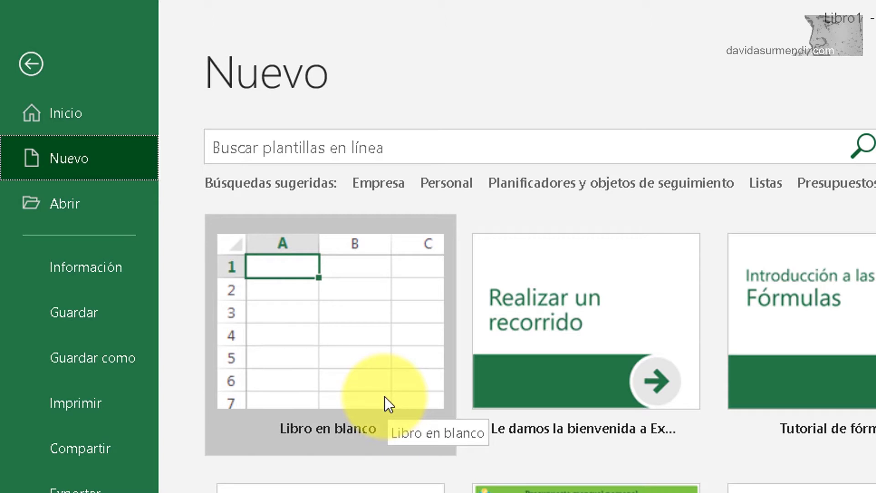
pyautogui.click(385, 396)
pyautogui.click(44, 59)
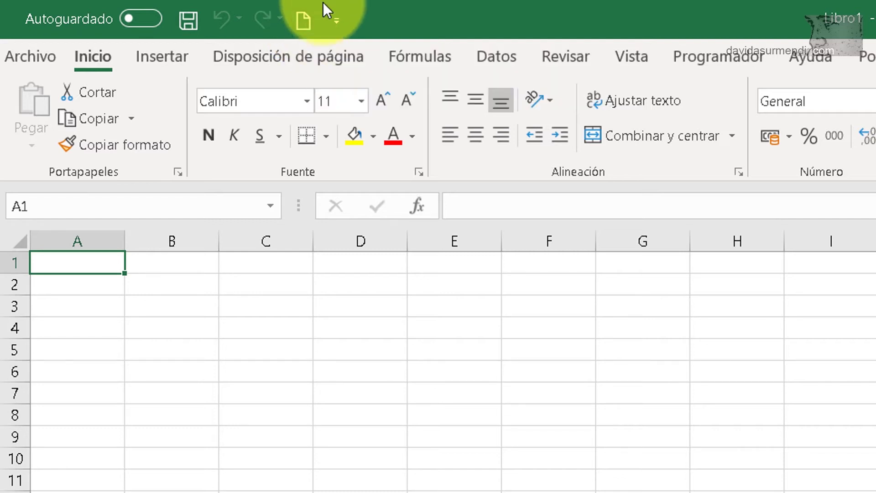
pyautogui.click(333, 23)
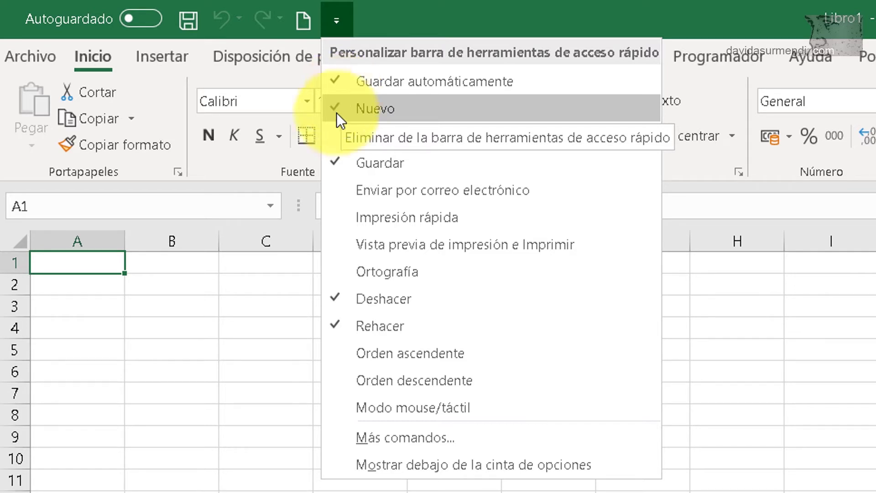
pyautogui.click(354, 114)
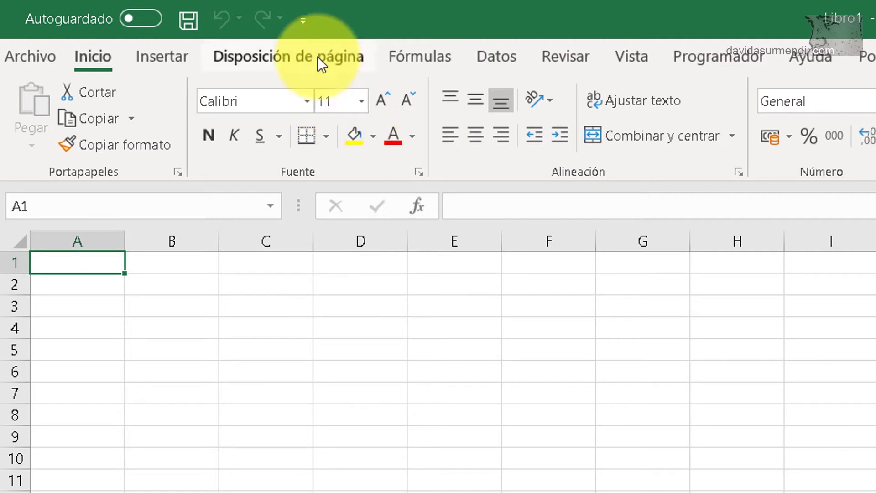
pyautogui.click(303, 21)
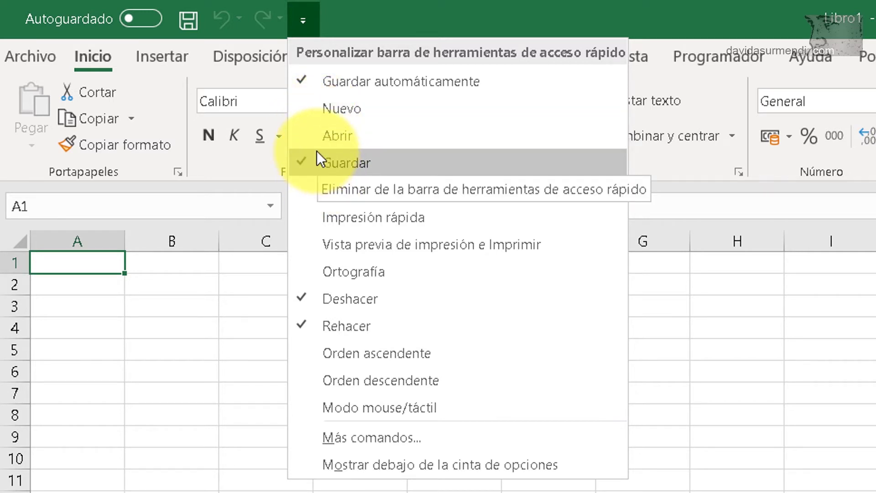
pyautogui.click(347, 112)
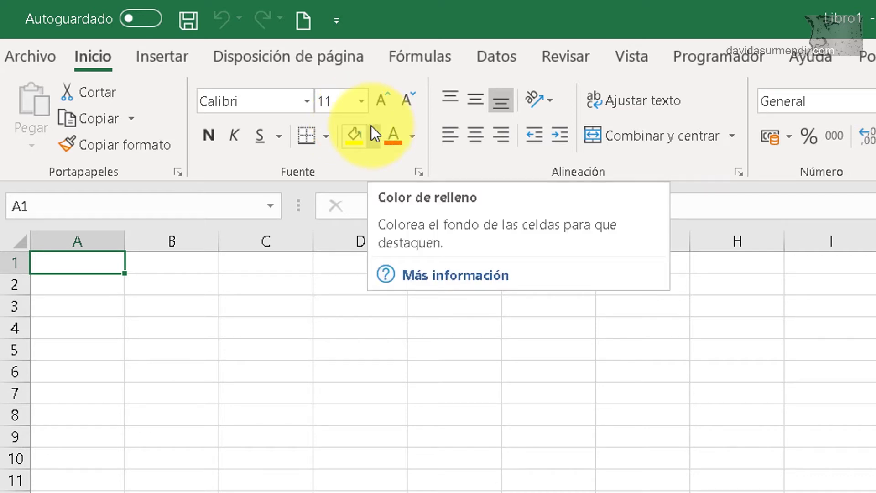
# Step: Remove the Nuevo icon from the Quick Access Toolbar, leaving only save, undo and redo
pyautogui.rightClick(315, 25)
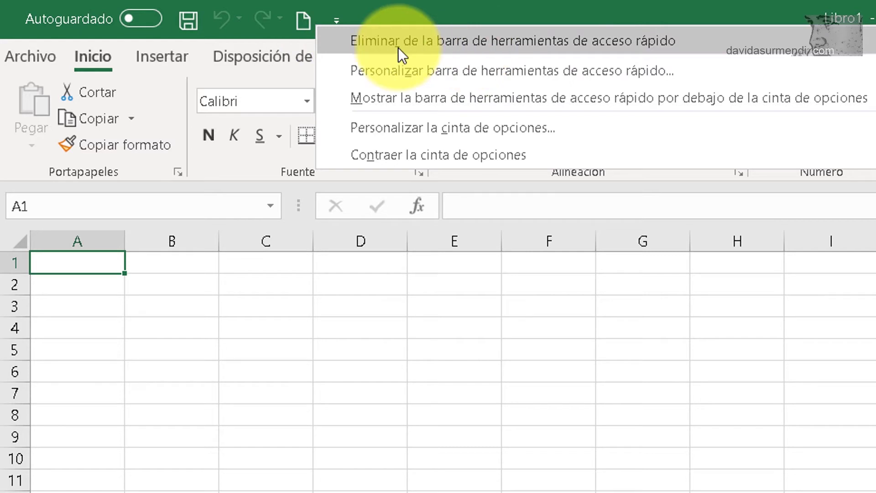
pyautogui.click(426, 45)
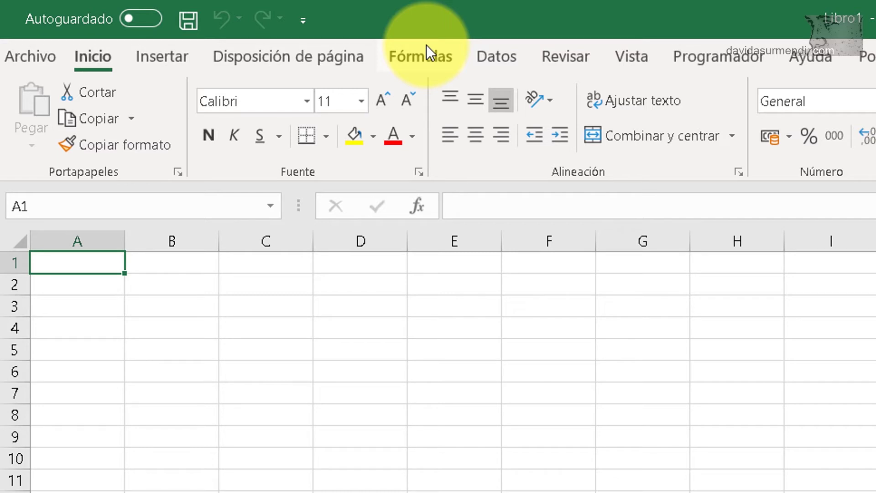
pyautogui.click(303, 21)
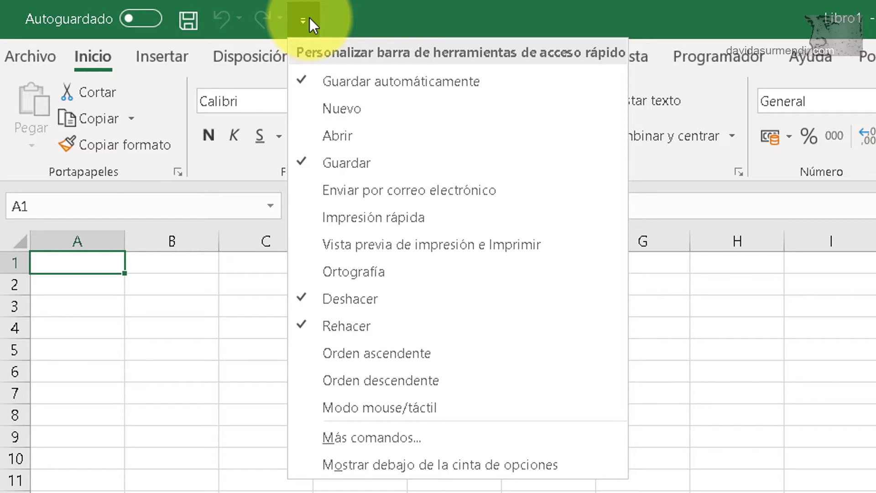
pyautogui.click(367, 16)
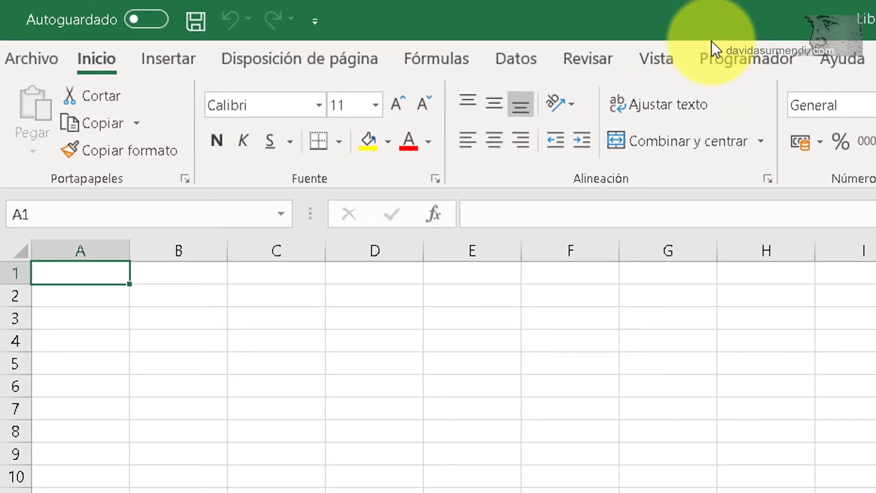
pyautogui.rightClick(219, 147)
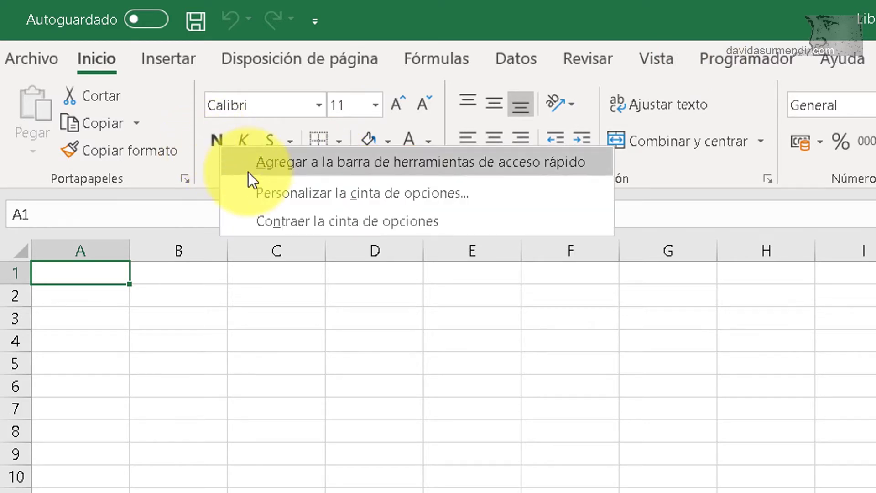
pyautogui.click(303, 162)
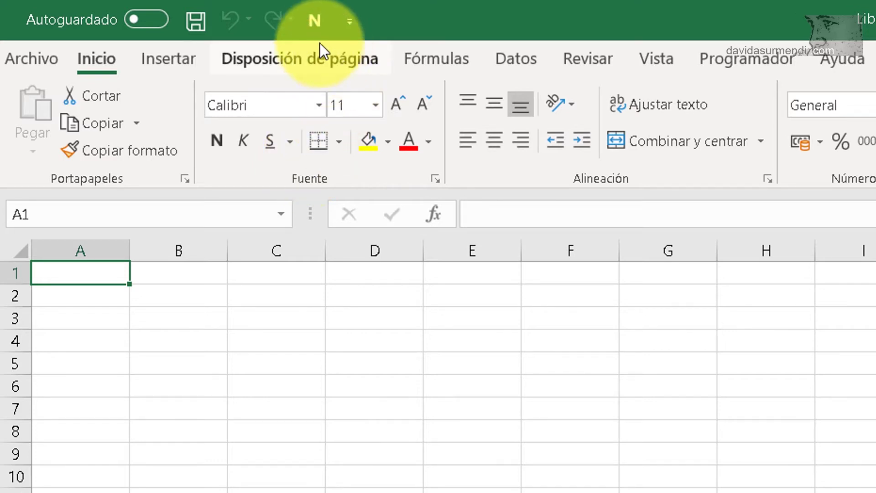
pyautogui.rightClick(315, 20)
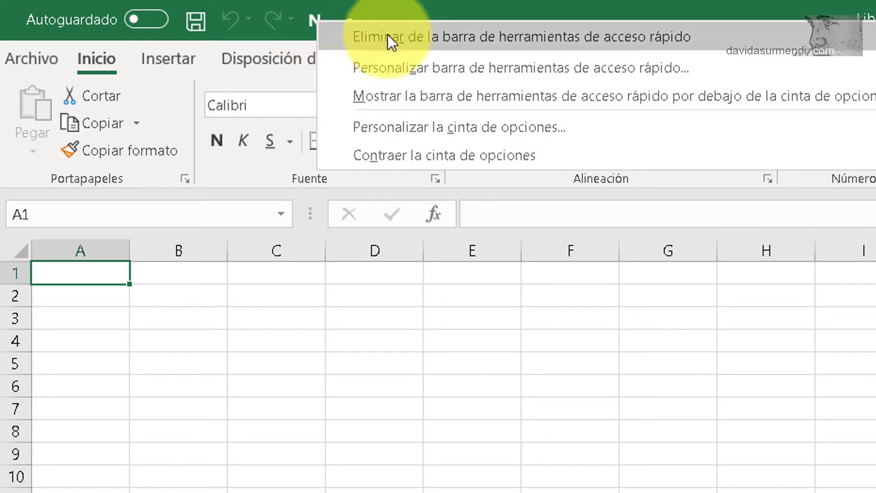
pyautogui.click(427, 36)
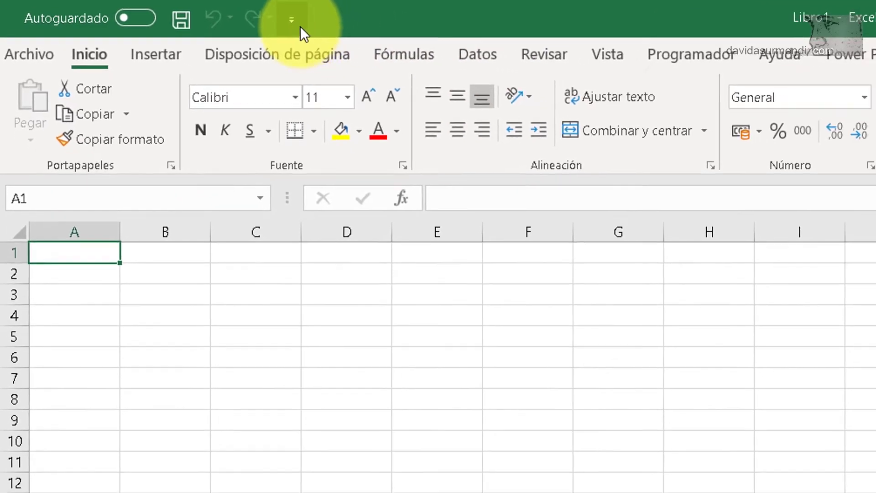
pyautogui.click(300, 29)
pyautogui.click(348, 401)
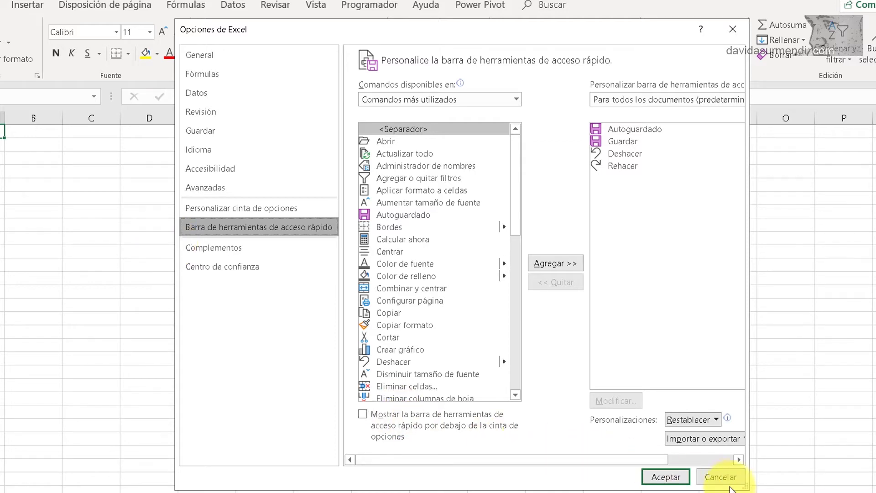
pyautogui.click(725, 477)
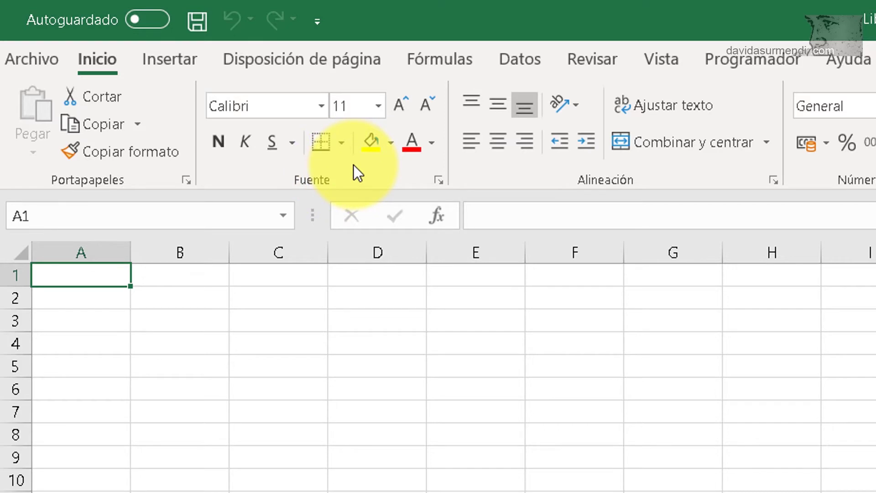
pyautogui.click(317, 21)
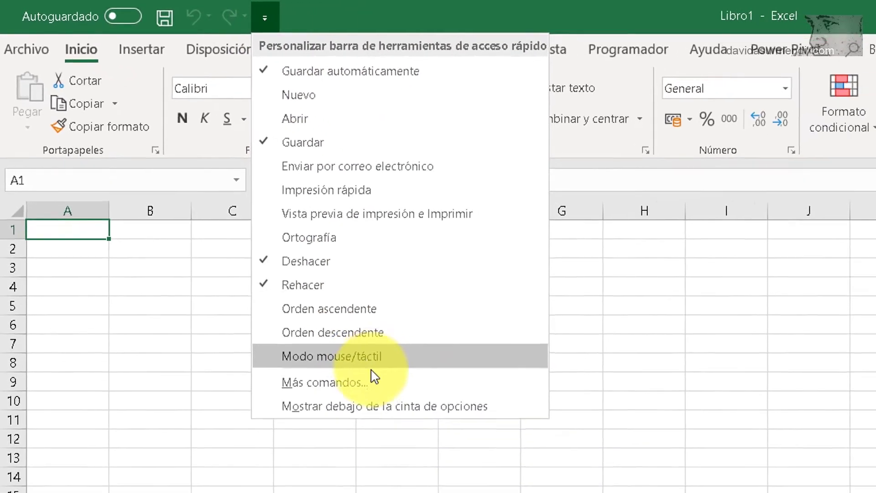
pyautogui.click(361, 380)
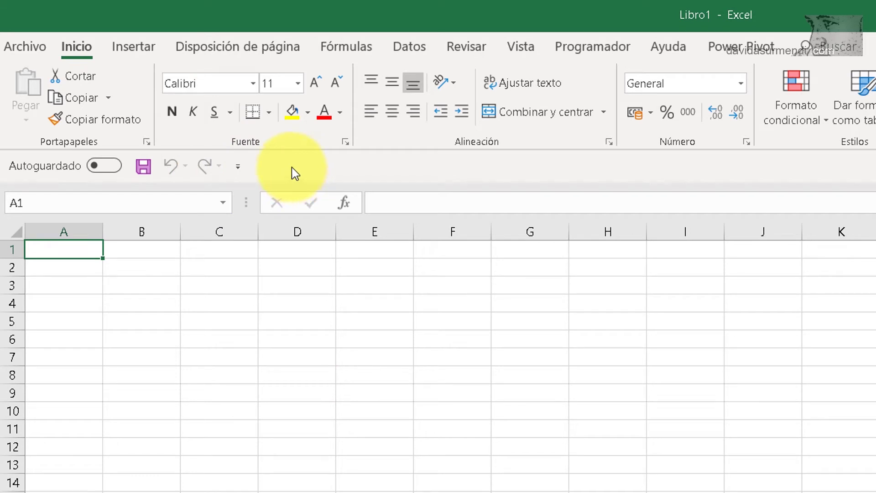
pyautogui.click(234, 159)
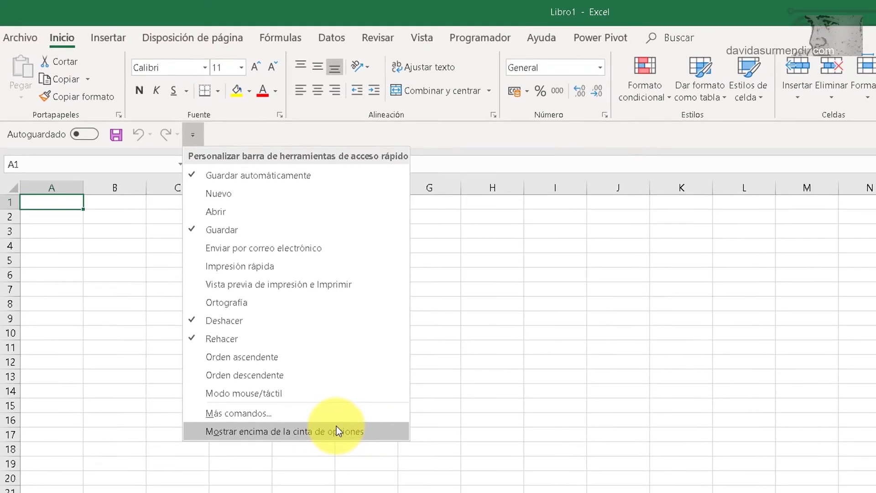
pyautogui.click(335, 428)
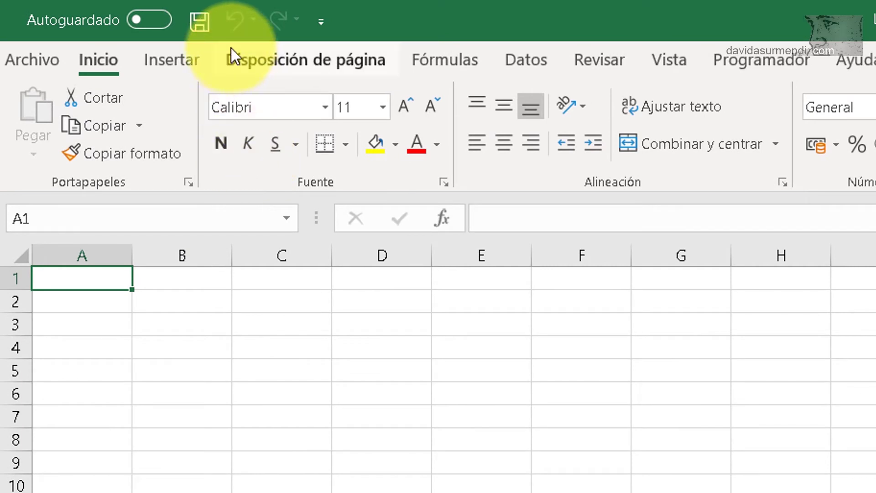
pyautogui.rightClick(198, 15)
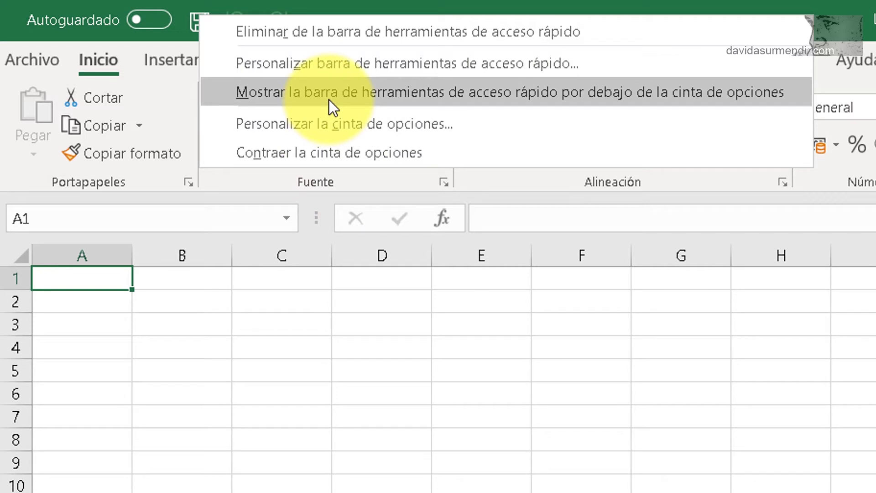
pyautogui.click(628, 94)
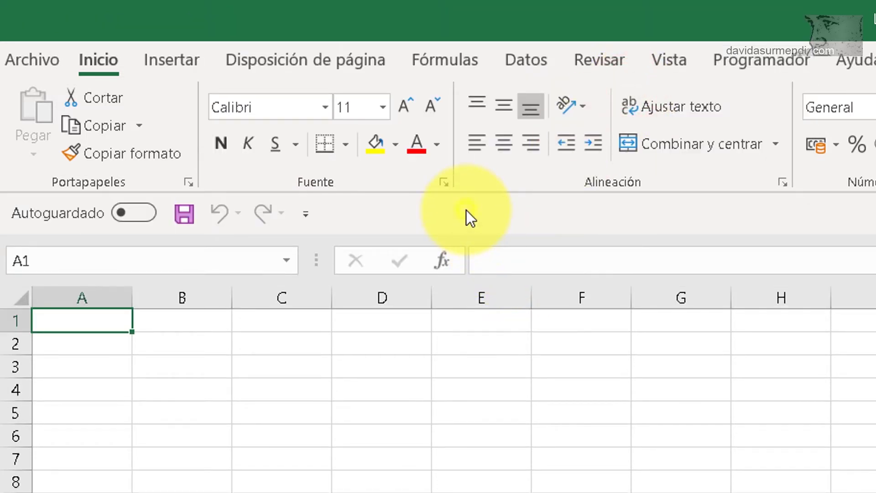
pyautogui.rightClick(466, 210)
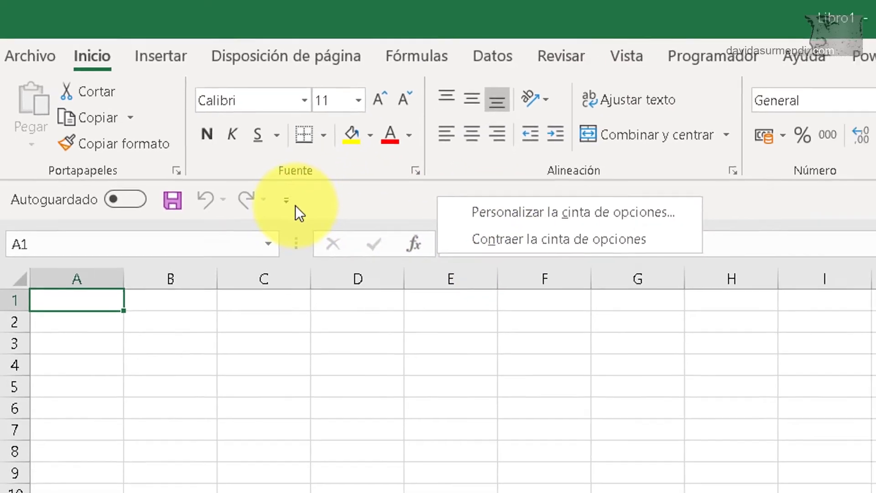
pyautogui.click(288, 201)
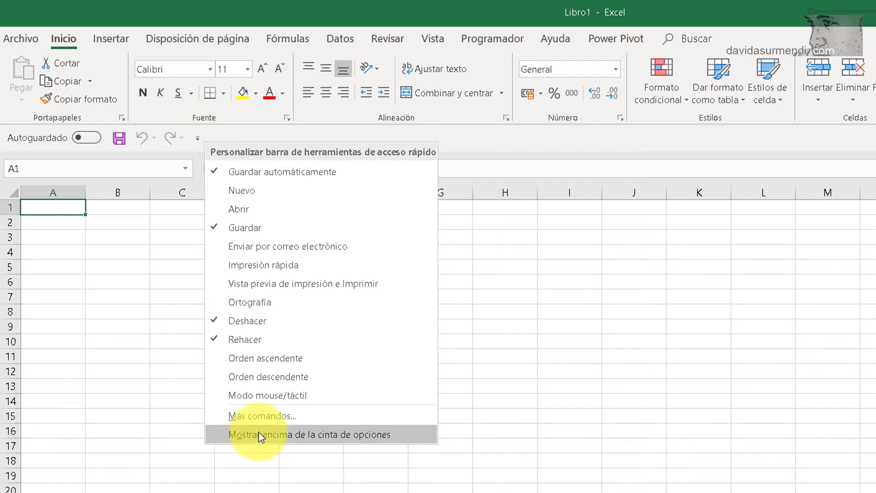
pyautogui.click(258, 434)
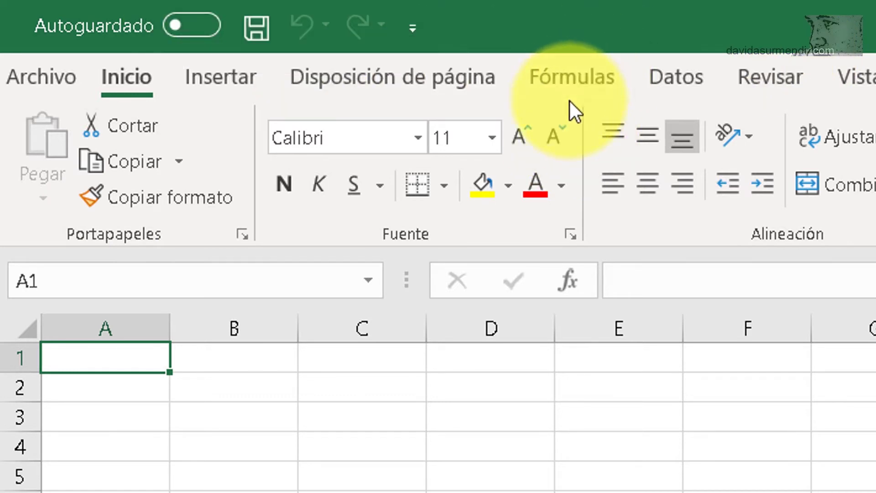
# Step: Add the Touch/Mouse Mode button to the Quick Access Toolbar and set the ribbon to Touch
pyautogui.click(426, 30)
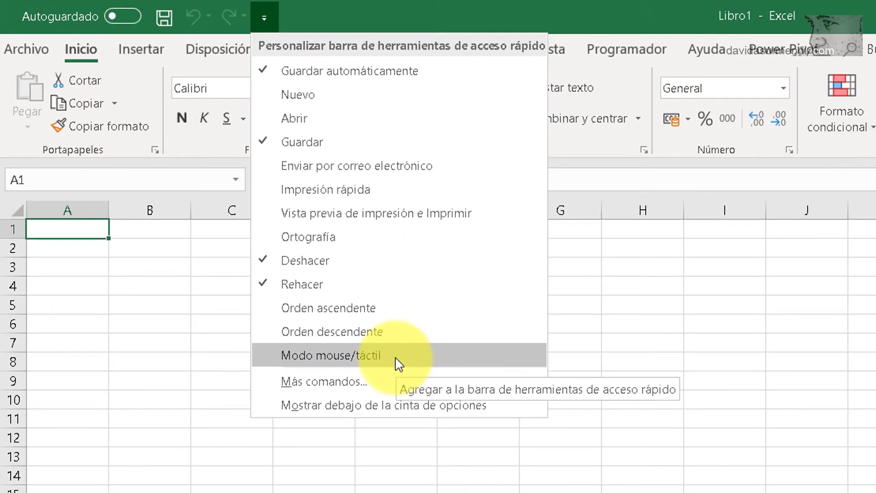
pyautogui.click(396, 358)
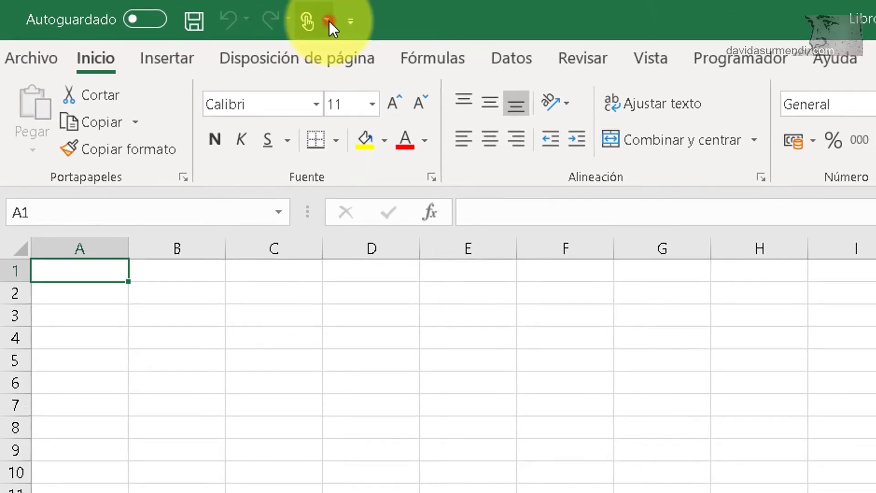
pyautogui.click(277, 17)
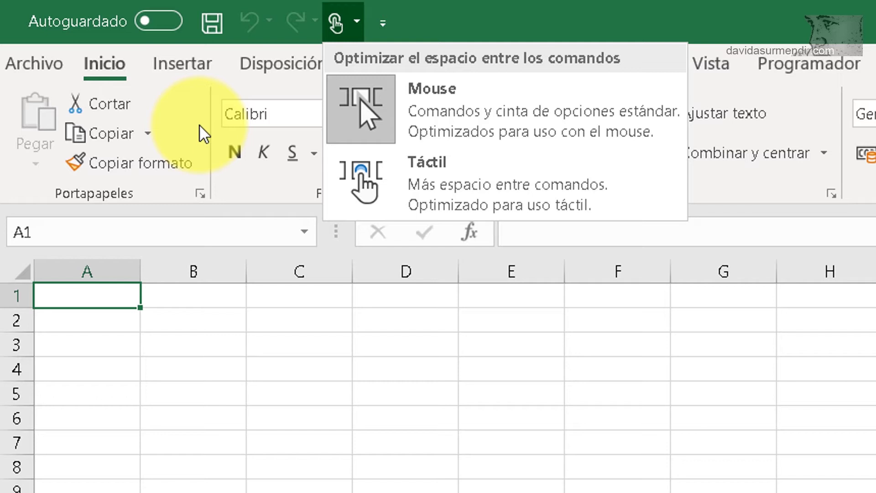
pyautogui.click(384, 177)
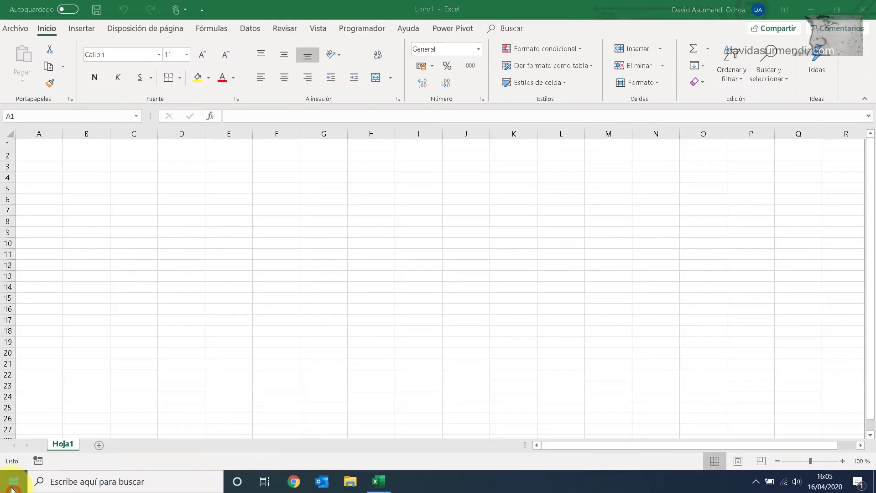
# Step: Launch Word from a Start menu search for 'wo' and create a blank document
pyautogui.click(8, 487)
pyautogui.write('wo')
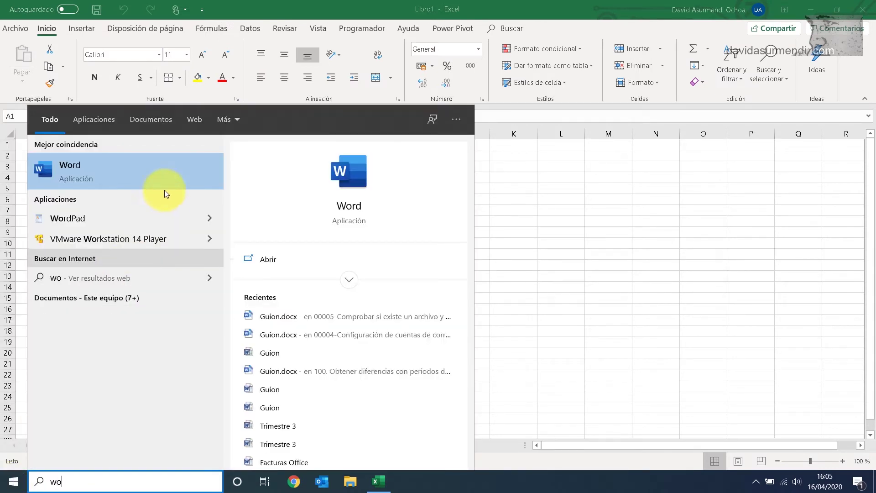
pyautogui.click(160, 173)
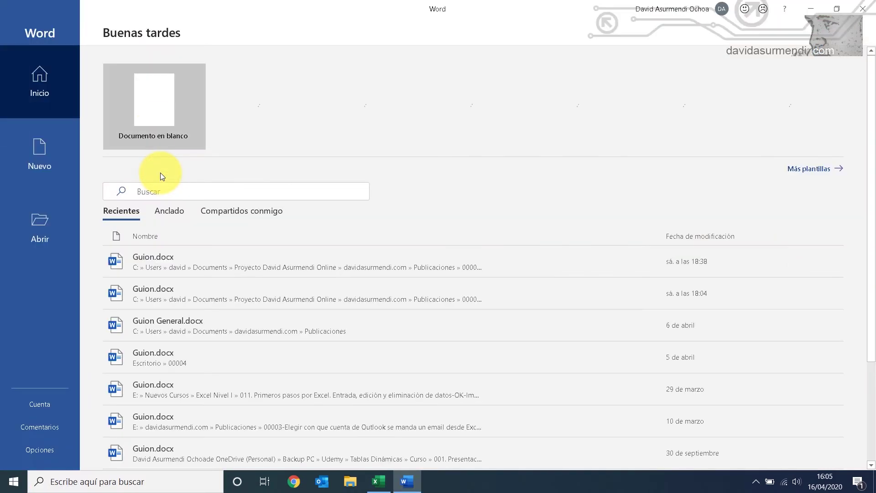
pyautogui.click(158, 125)
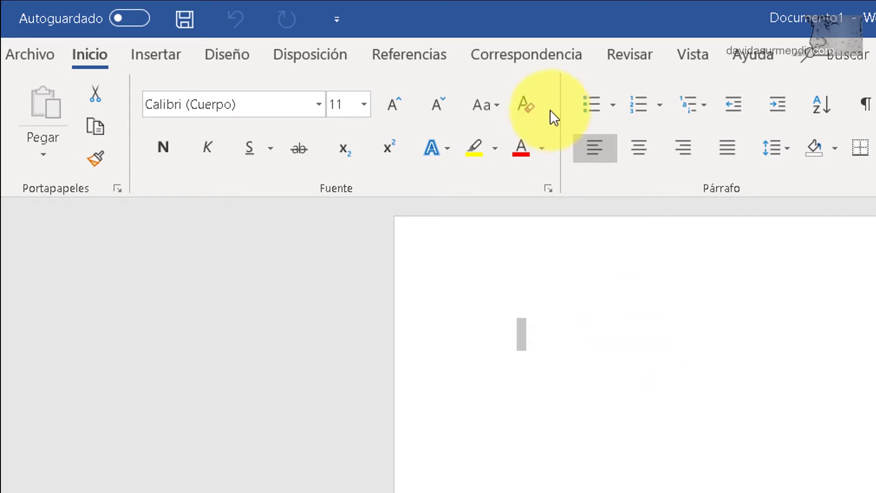
# Step: Add Touch/Mouse Mode to Word's Quick Access Toolbar and keep Mouse spacing
pyautogui.click(338, 18)
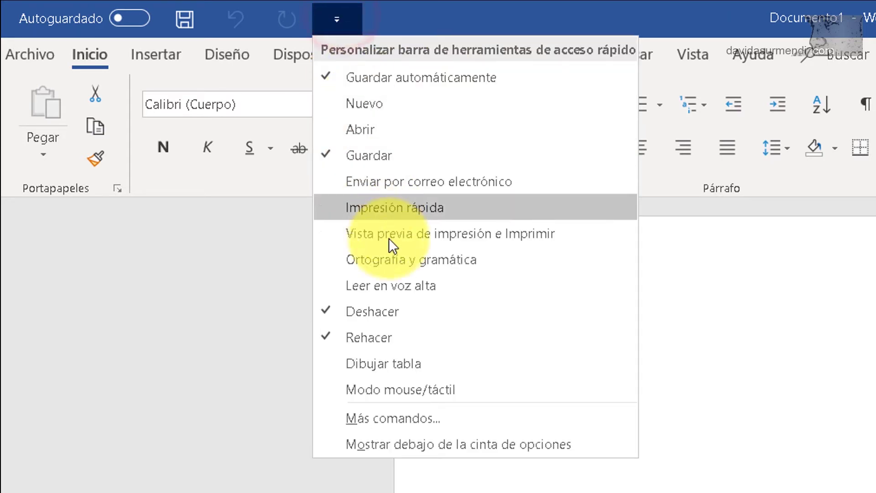
pyautogui.click(412, 388)
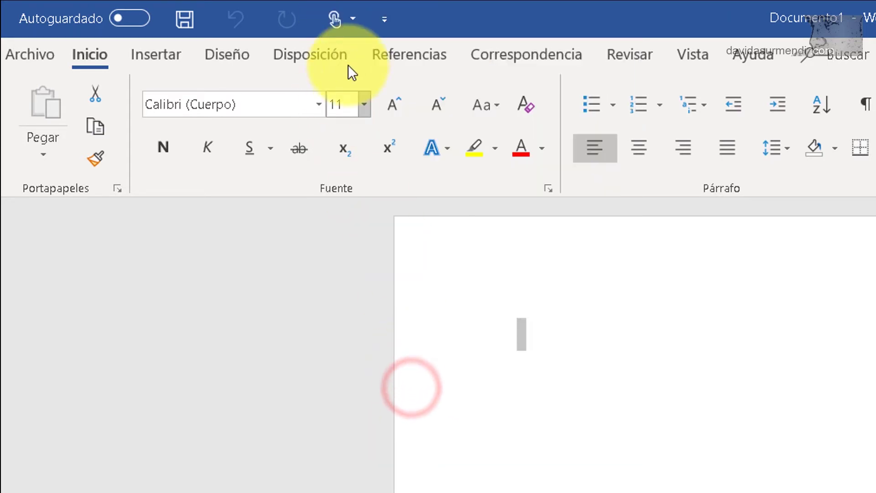
pyautogui.click(358, 18)
pyautogui.click(383, 79)
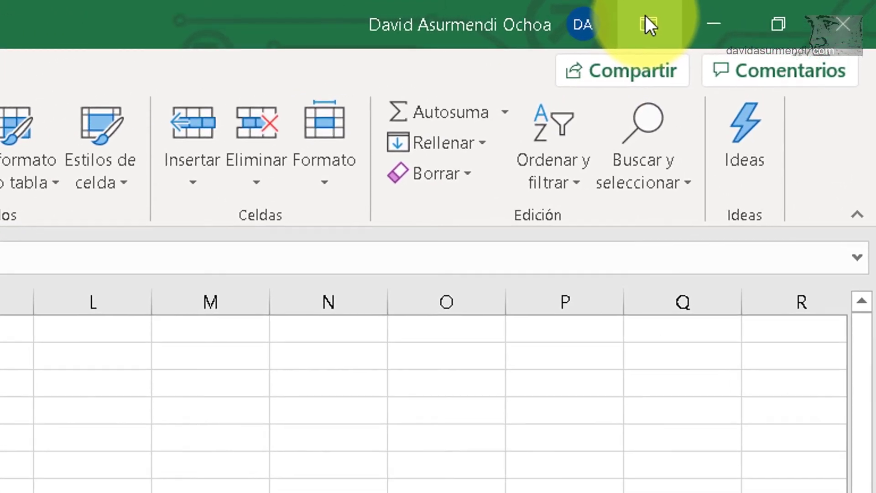
pyautogui.click(702, 18)
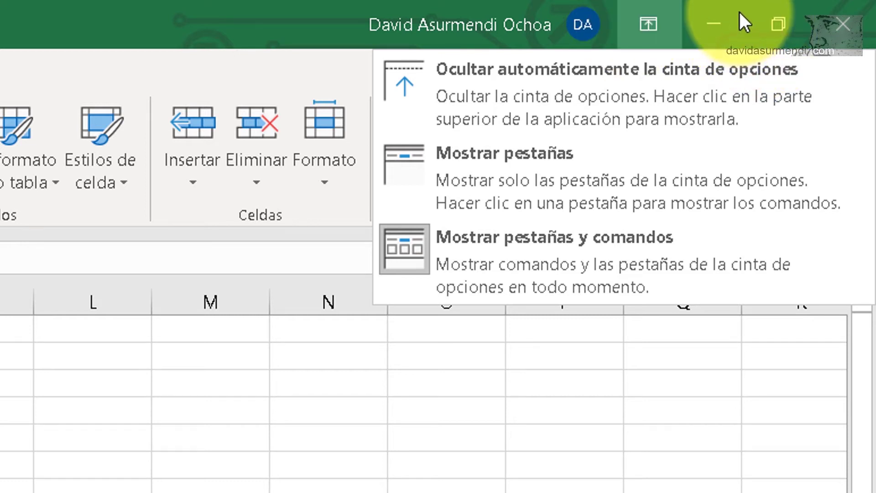
pyautogui.click(297, 9)
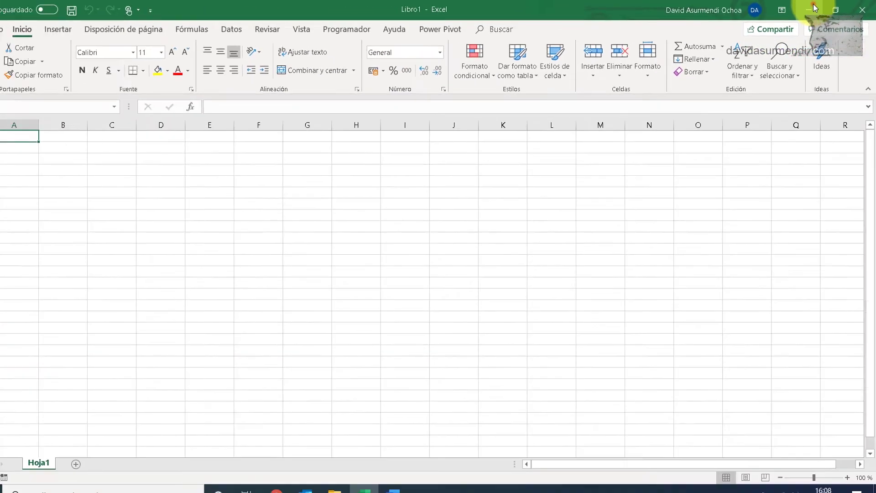
pyautogui.click(817, 6)
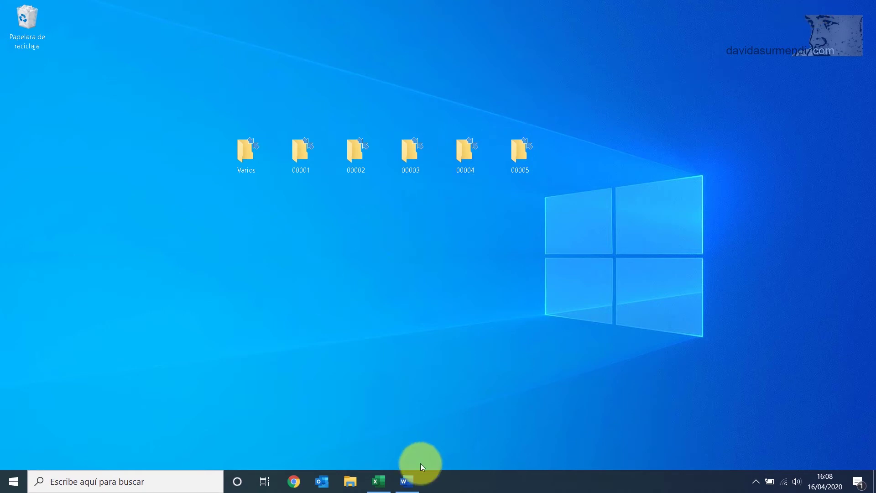
pyautogui.click(391, 482)
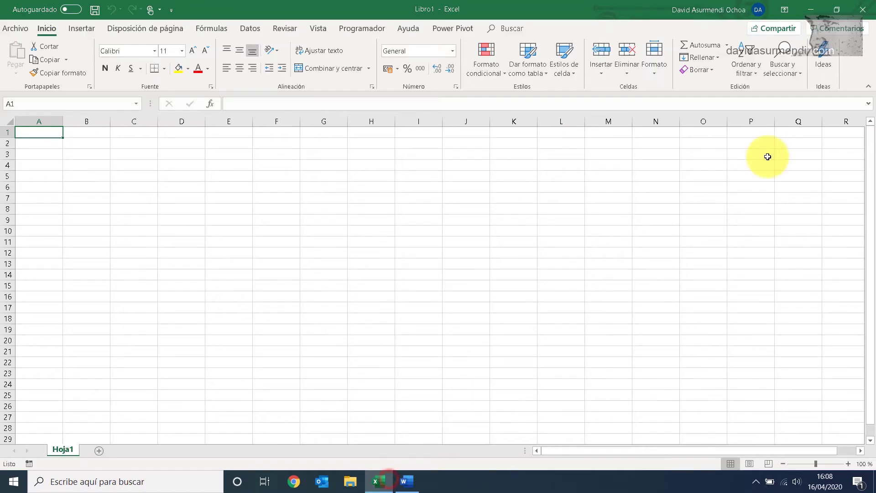
pyautogui.click(838, 8)
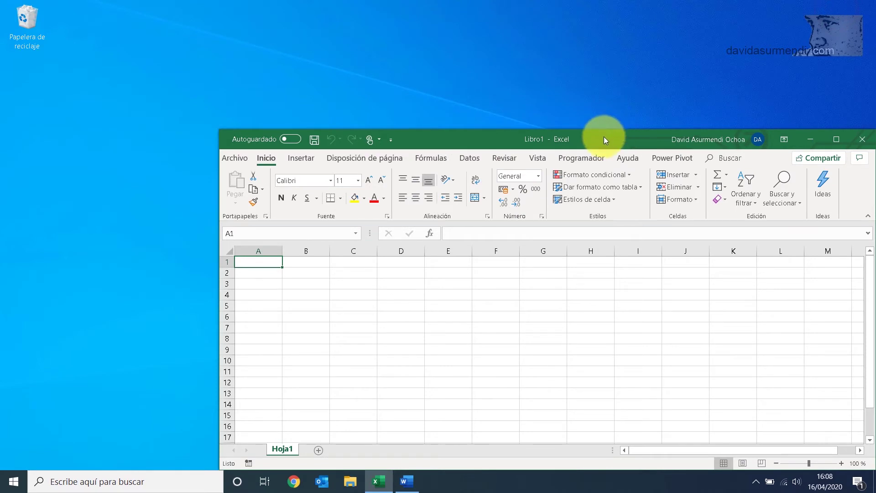
pyautogui.moveTo(605, 139); pyautogui.dragTo(490, 84)
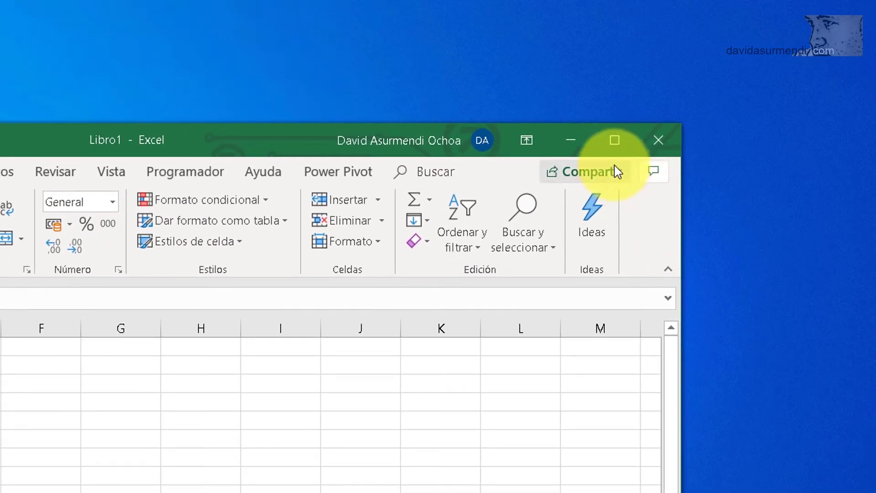
pyautogui.click(615, 140)
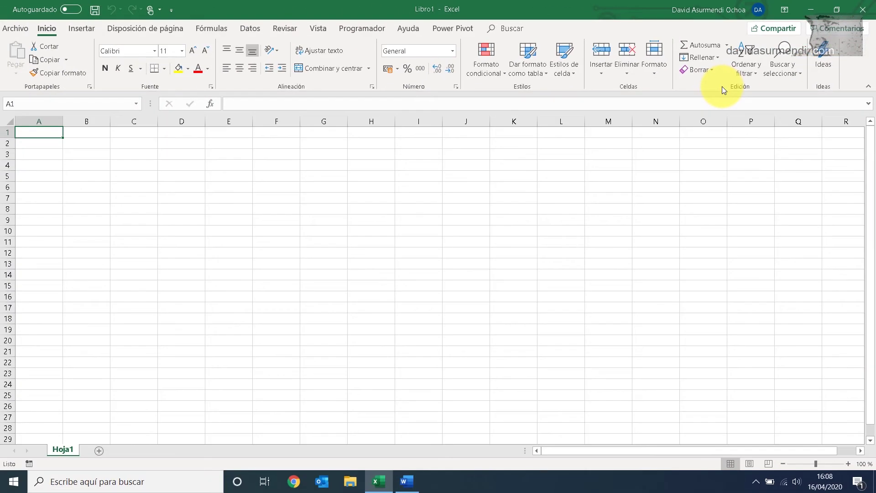
pyautogui.click(837, 9)
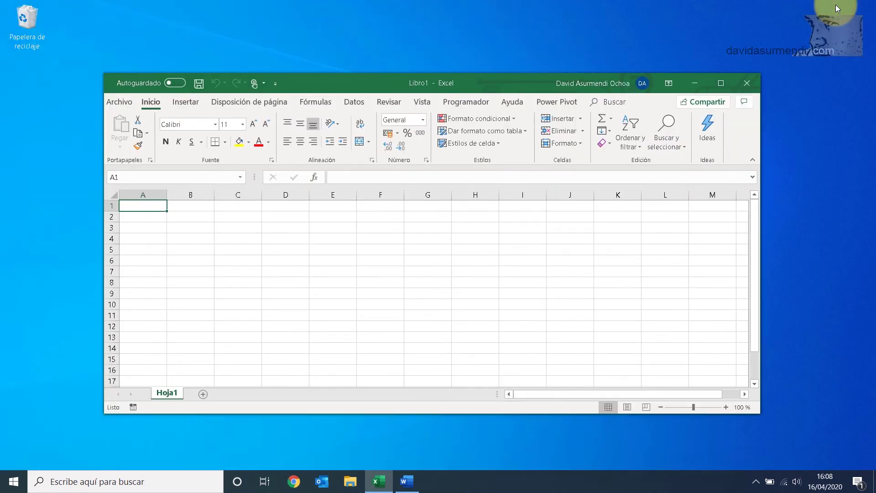
pyautogui.click(721, 83)
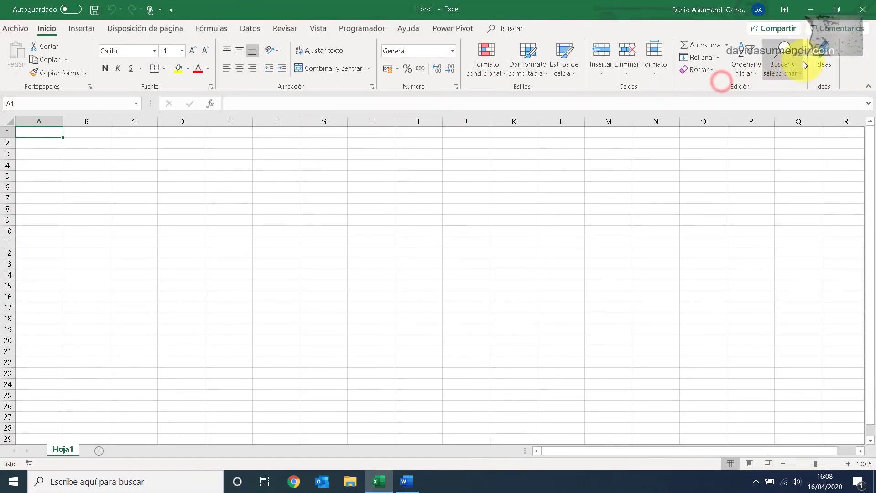
pyautogui.click(837, 8)
# Step: Maximize the Excel window and open its title-bar control menu
pyautogui.click(721, 84)
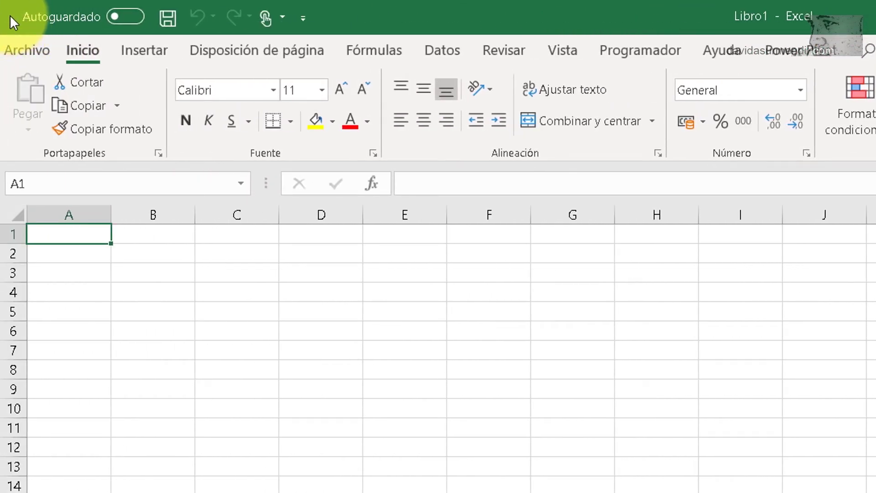
pyautogui.click(10, 15)
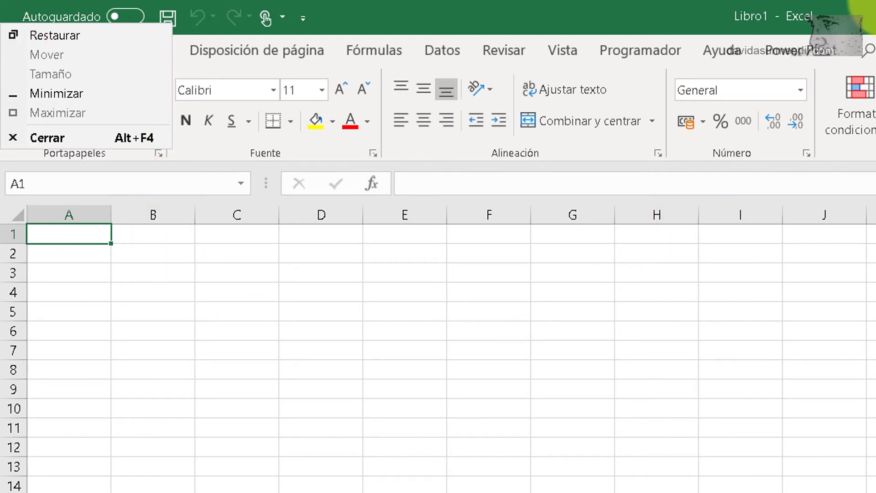
# Step: Dismiss the Restaurar/Mover/Minimizar/Cerrar window menu with Esc
pyautogui.press('Escape')
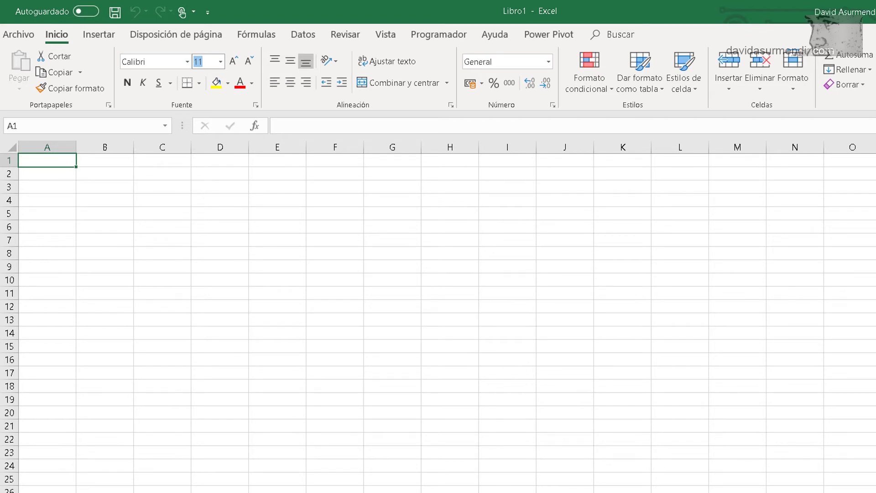
pyautogui.click(610, 96)
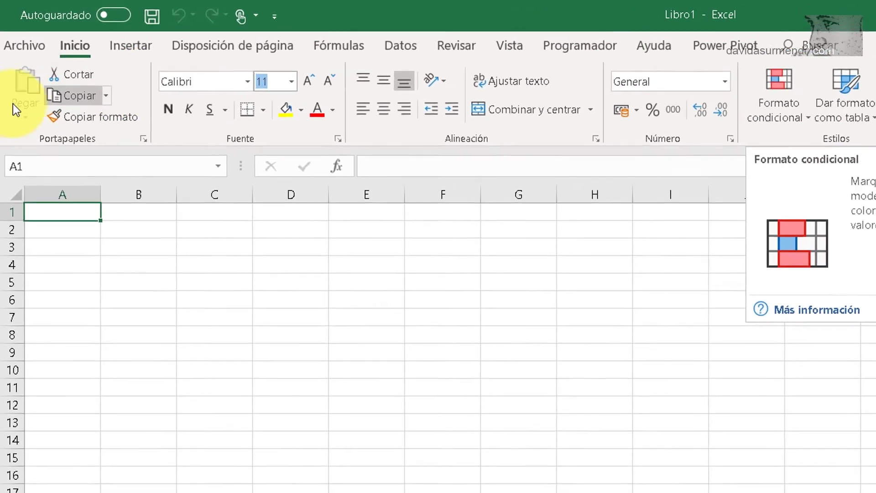
pyautogui.click(101, 34)
pyautogui.click(219, 45)
pyautogui.click(322, 46)
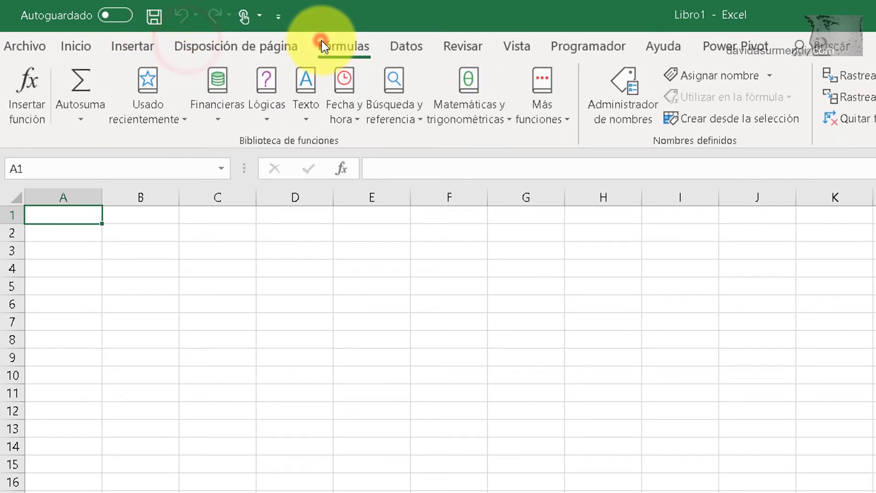
pyautogui.click(84, 46)
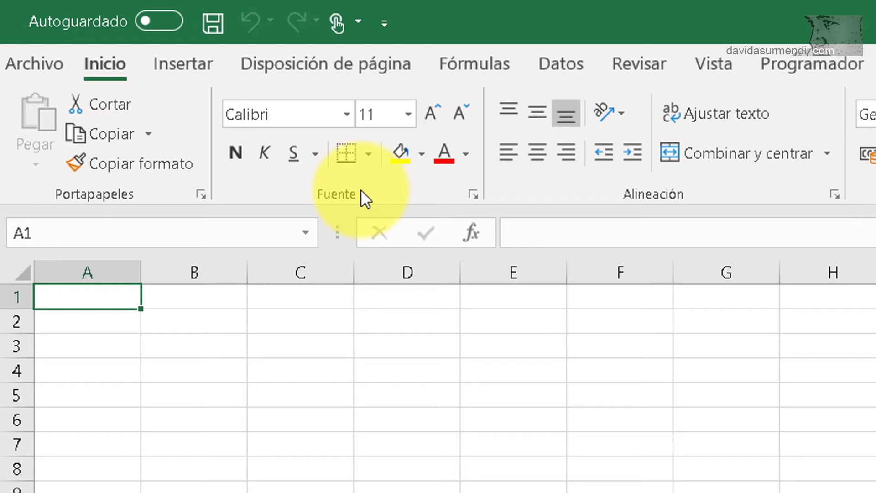
pyautogui.click(189, 57)
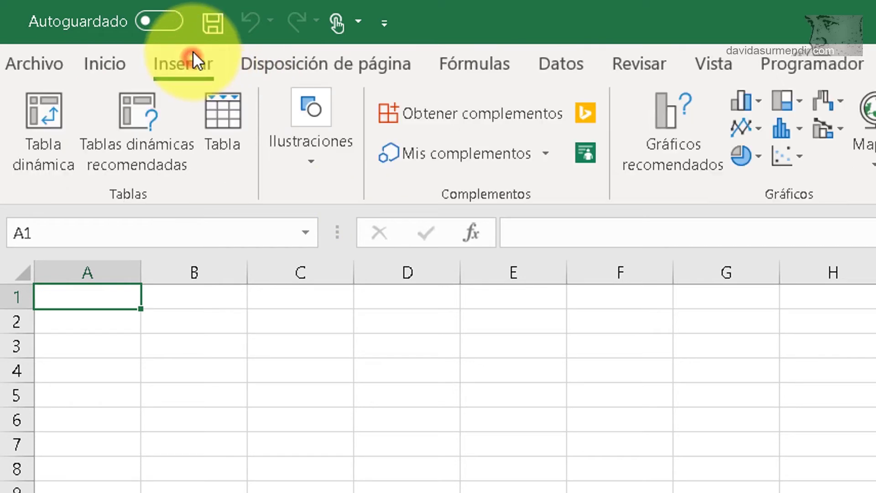
pyautogui.click(246, 59)
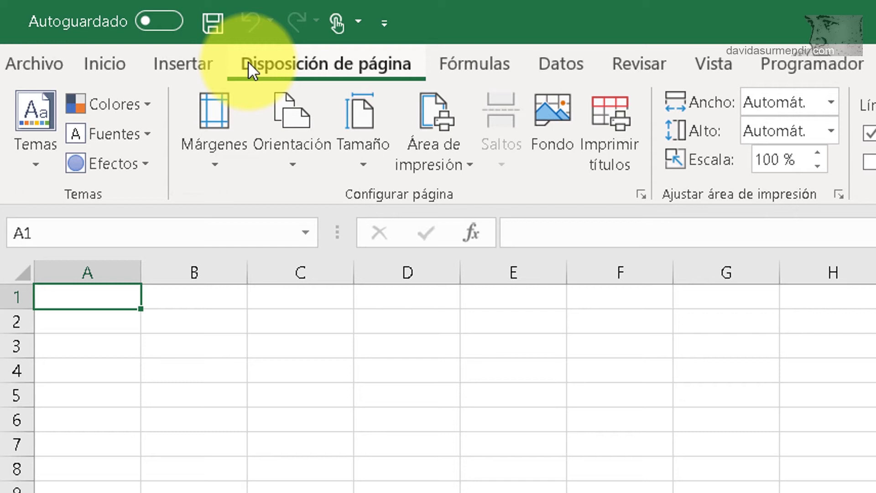
pyautogui.click(547, 72)
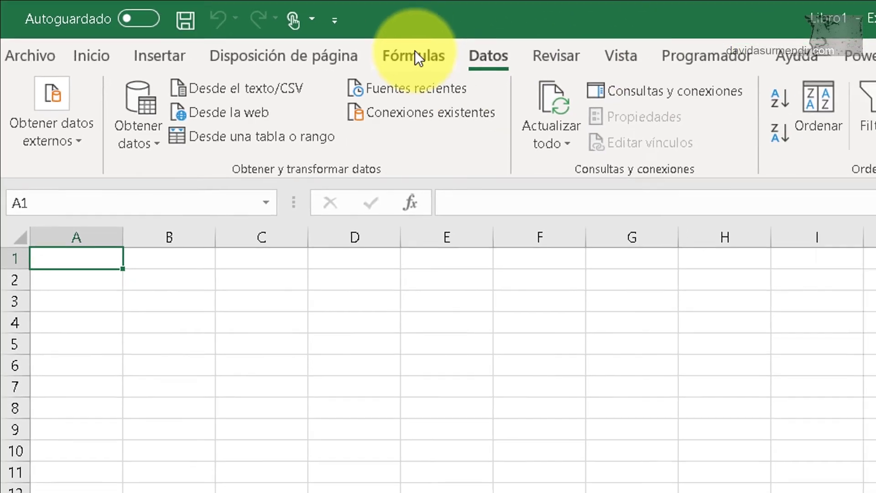
pyautogui.click(415, 54)
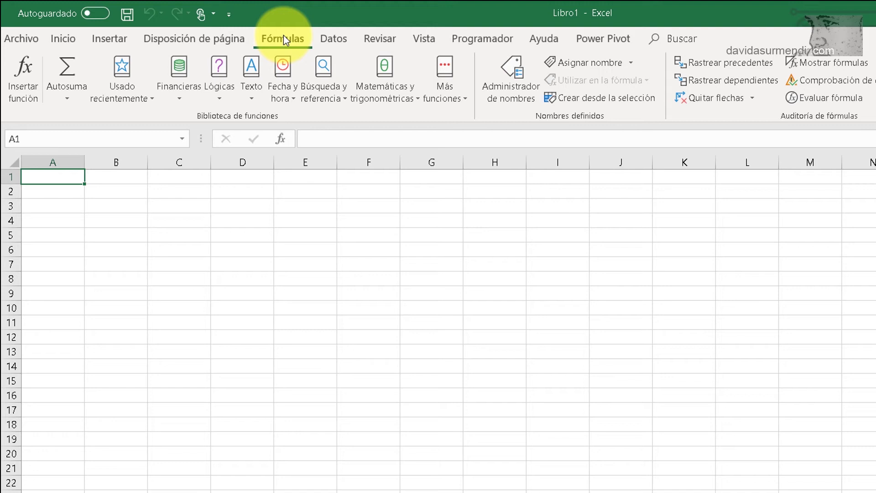
pyautogui.click(60, 41)
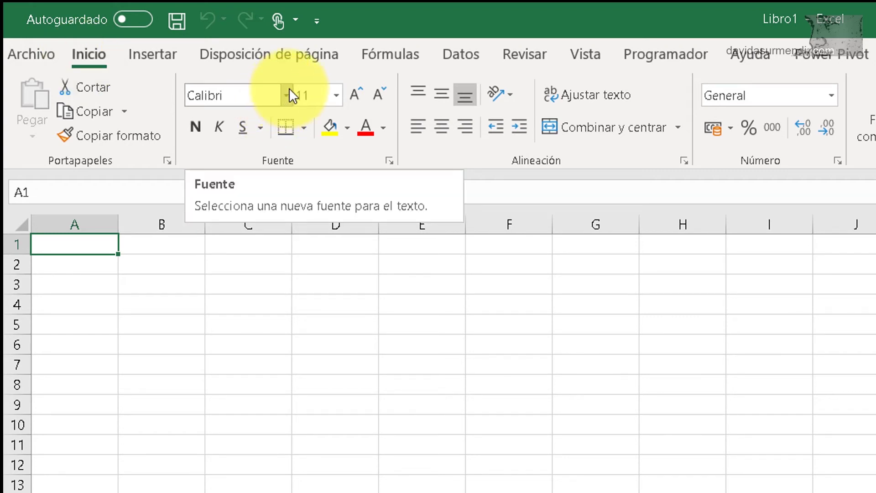
# Step: Scroll the mouse wheel over the ribbon to cycle through the tabs, ending on Insertar
pyautogui.scroll(-1, 410, 104)
pyautogui.scroll(-1, 410, 104)
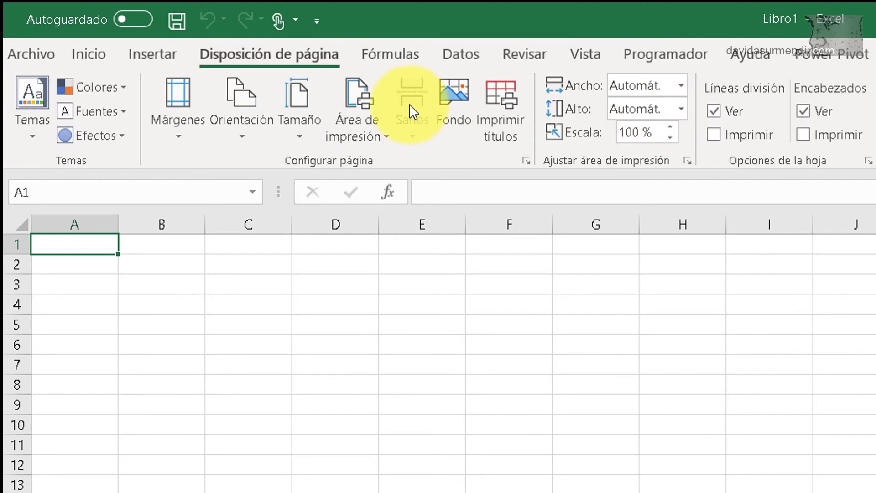
pyautogui.scroll(-1, 409, 104)
pyautogui.scroll(-2, 409, 104)
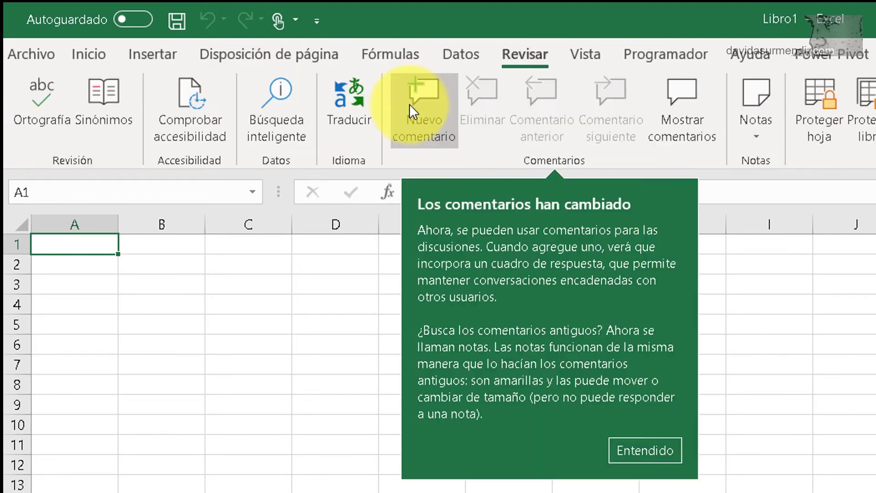
pyautogui.scroll(1, 409, 103)
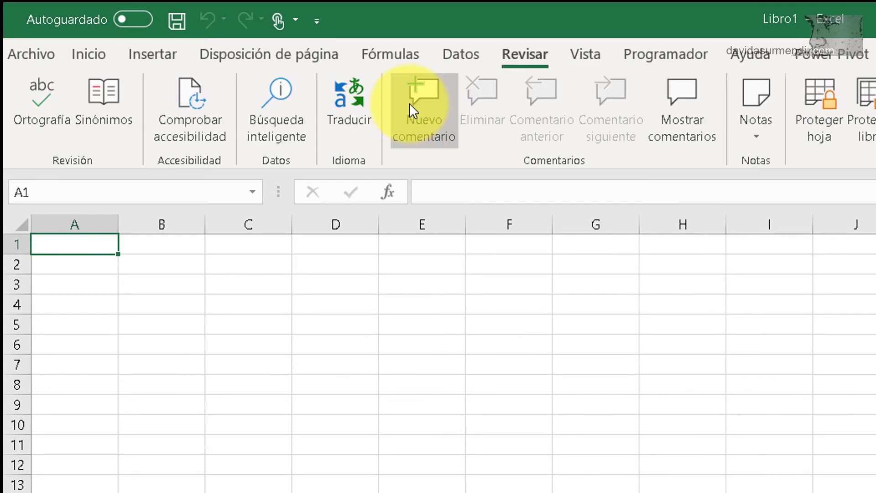
pyautogui.scroll(-1, 409, 103)
pyautogui.scroll(-1, 409, 103)
pyautogui.scroll(-1, 409, 103)
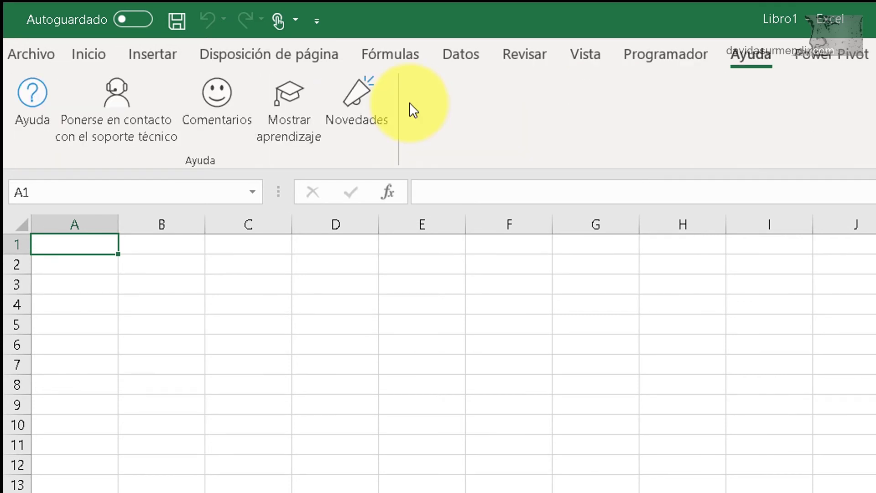
pyautogui.scroll(-1, 409, 102)
pyautogui.scroll(4, 409, 102)
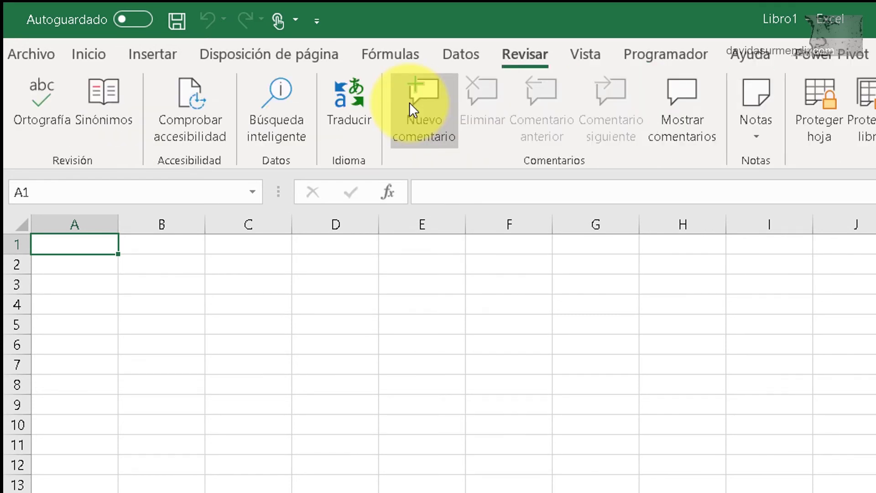
pyautogui.scroll(5, 409, 103)
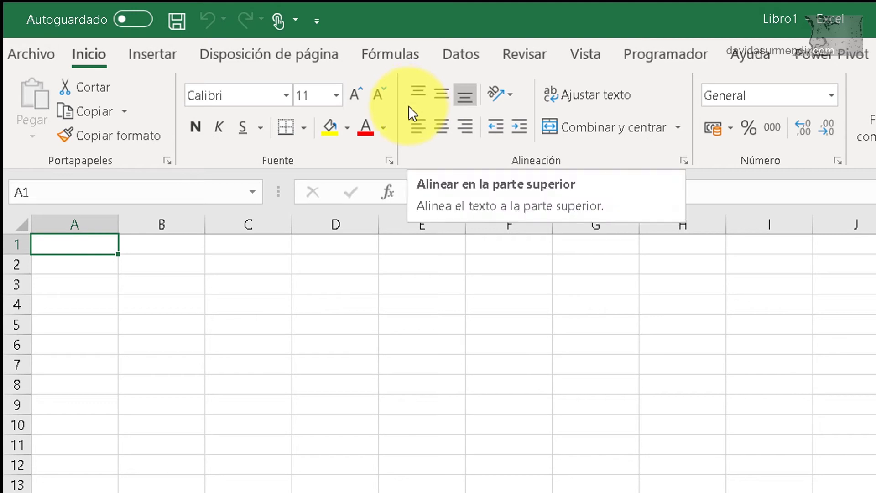
pyautogui.scroll(-1, 409, 106)
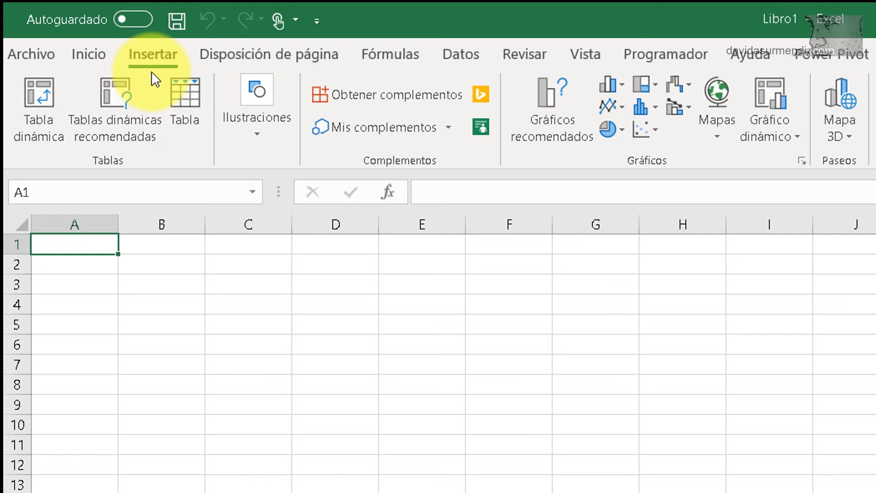
# Step: Show Alt KeyTips, toggling between tab-level letters and the Insertar command letters with B and Esc
pyautogui.press('alt')
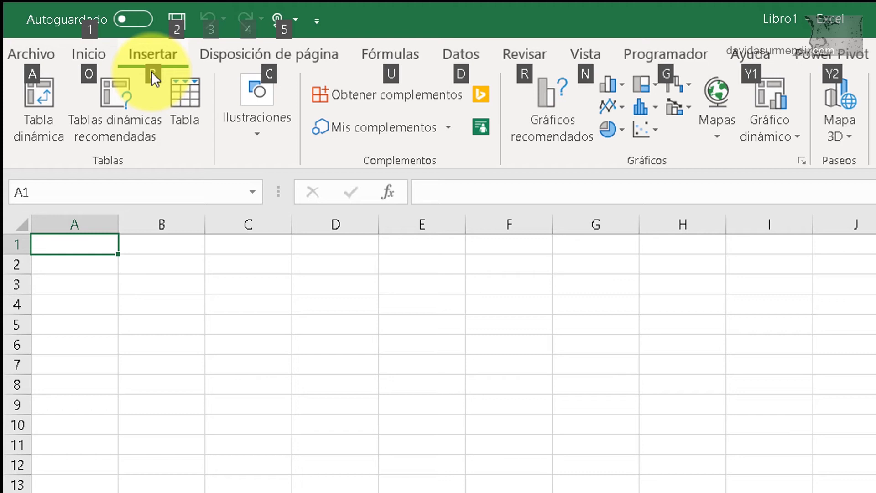
pyautogui.press('b')
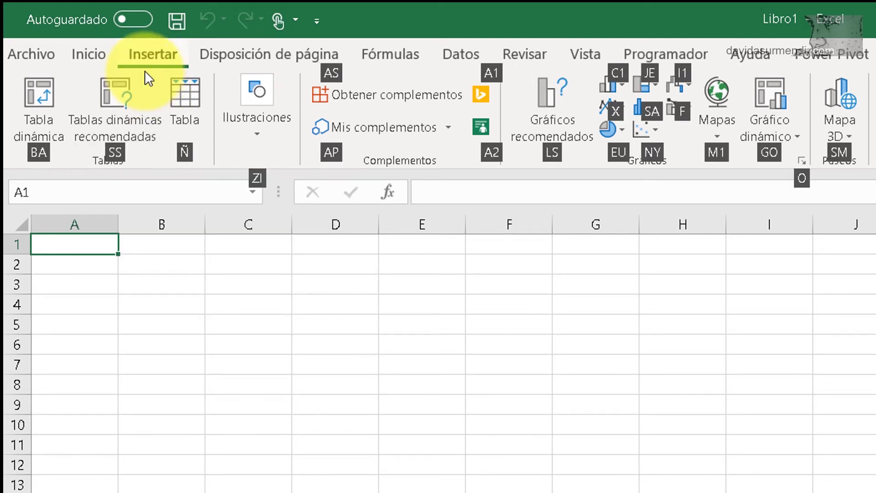
pyautogui.press('Escape')
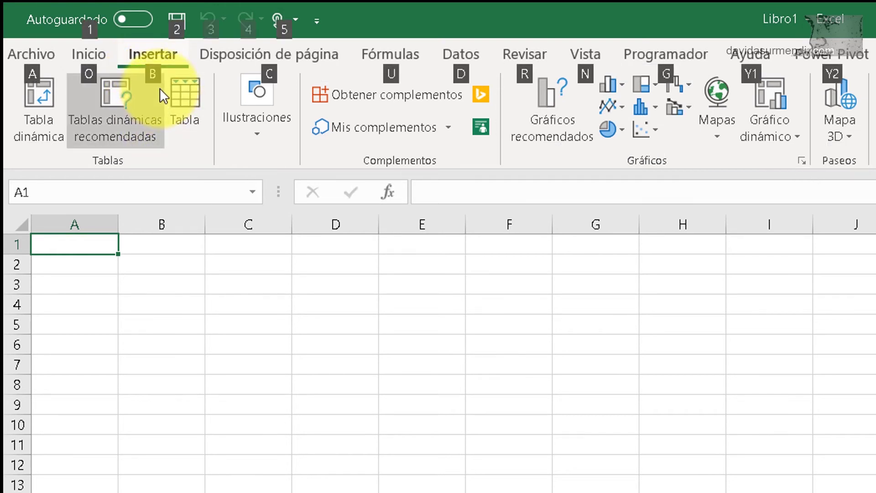
pyautogui.press('b')
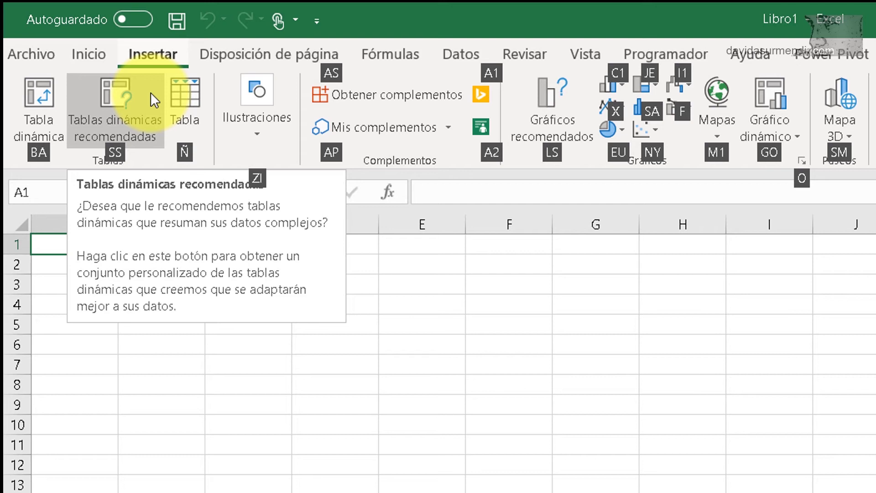
pyautogui.press('Escape')
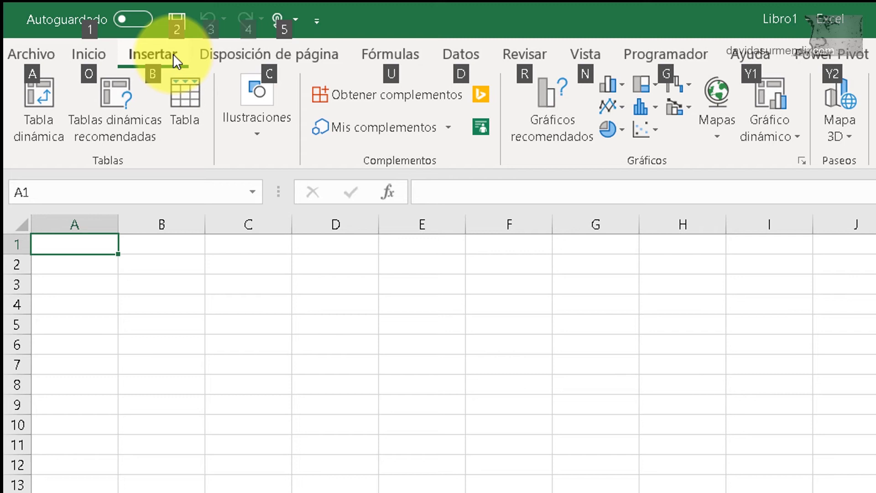
# Step: Jump to the Inicio tab's KeyTips with O, then click the window to clear them
pyautogui.press('o')
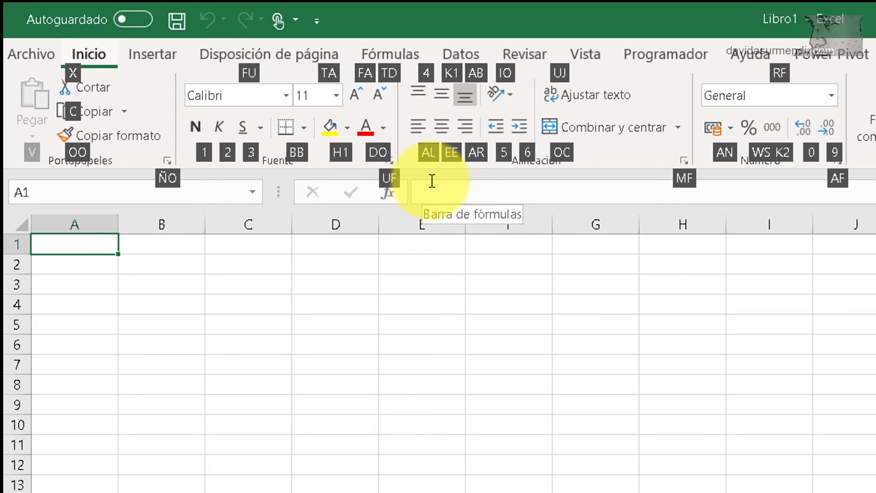
pyautogui.click(618, 145)
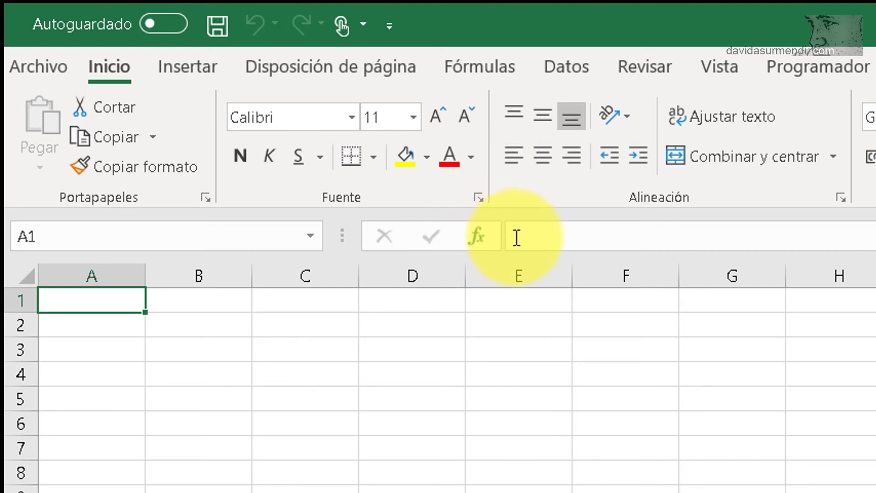
pyautogui.click(478, 199)
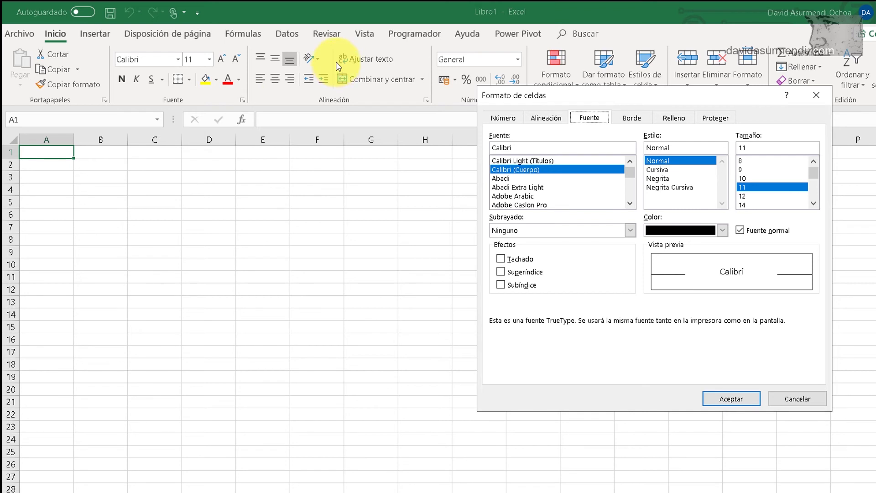
pyautogui.click(817, 94)
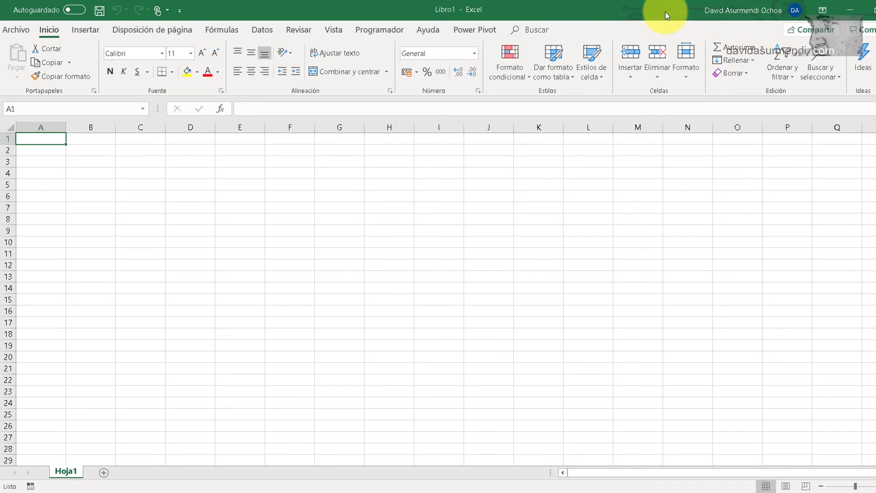
# Step: Snap Excel left, widen it, then narrow it until font, alignment, number and cells groups collapse
pyautogui.press('super+Left')
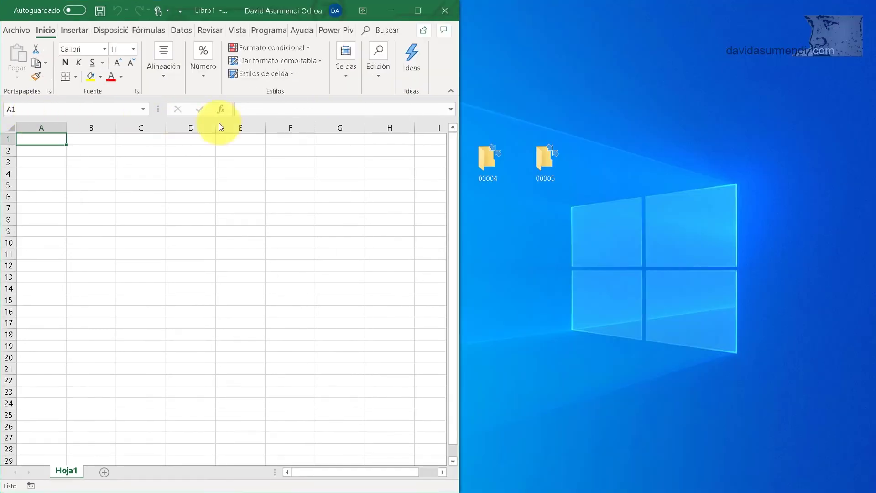
pyautogui.click(458, 194)
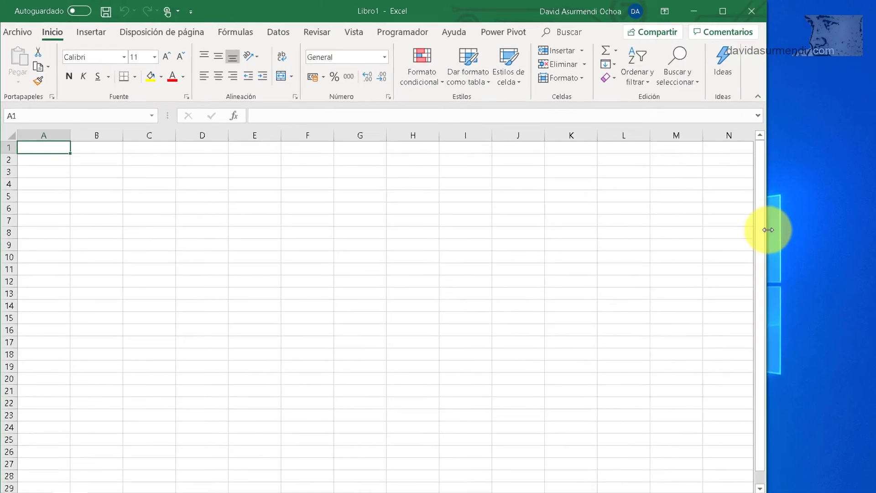
pyautogui.moveTo(459, 194)
pyautogui.mouseDown()
pyautogui.moveTo(838, 250)
pyautogui.moveTo(764, 252)
pyautogui.moveTo(662, 273)
pyautogui.moveTo(760, 284)
pyautogui.moveTo(733, 284)
pyautogui.mouseUp()
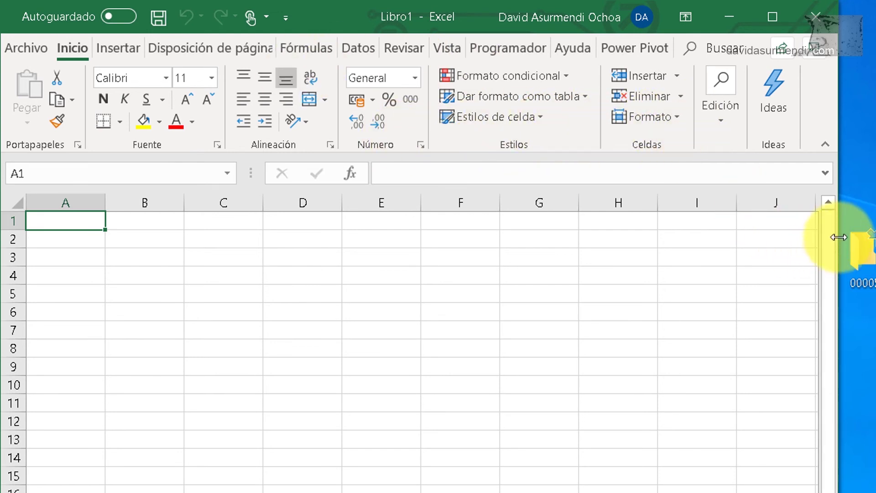
pyautogui.moveTo(837, 239); pyautogui.dragTo(681, 249)
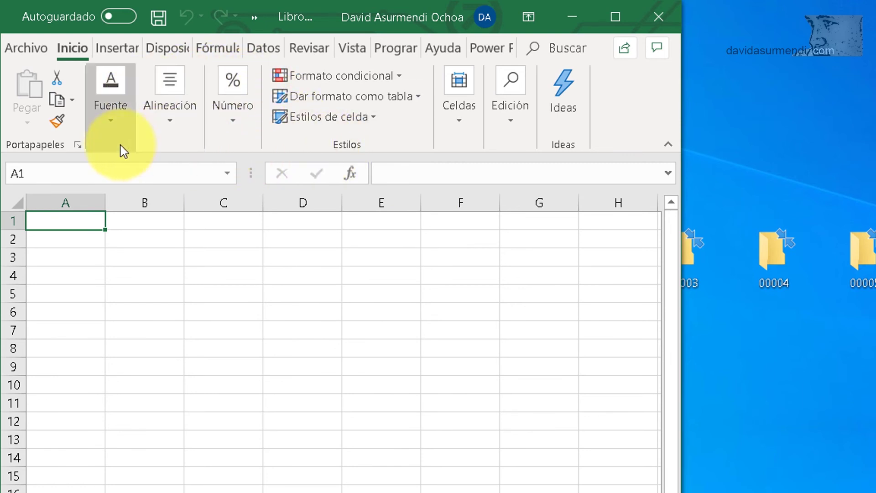
# Step: Preview the collapsed Fuente and Alineación groups, then maximise the Excel window
pyautogui.click(120, 122)
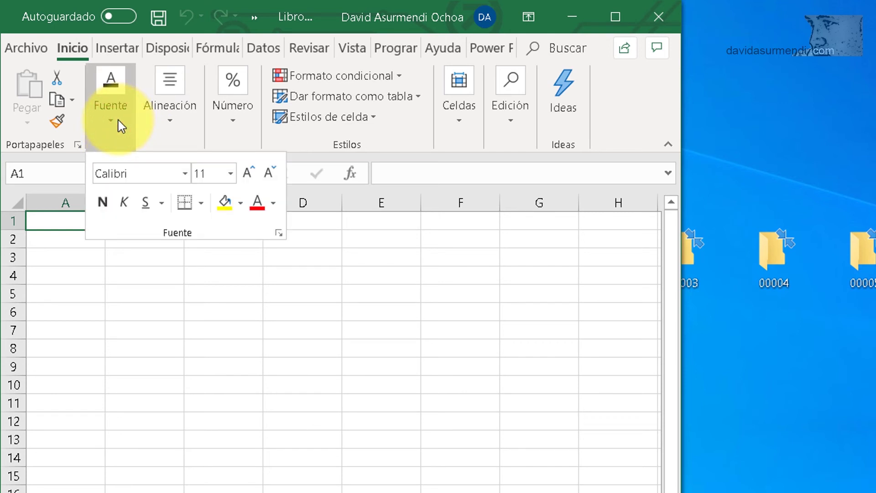
pyautogui.click(181, 124)
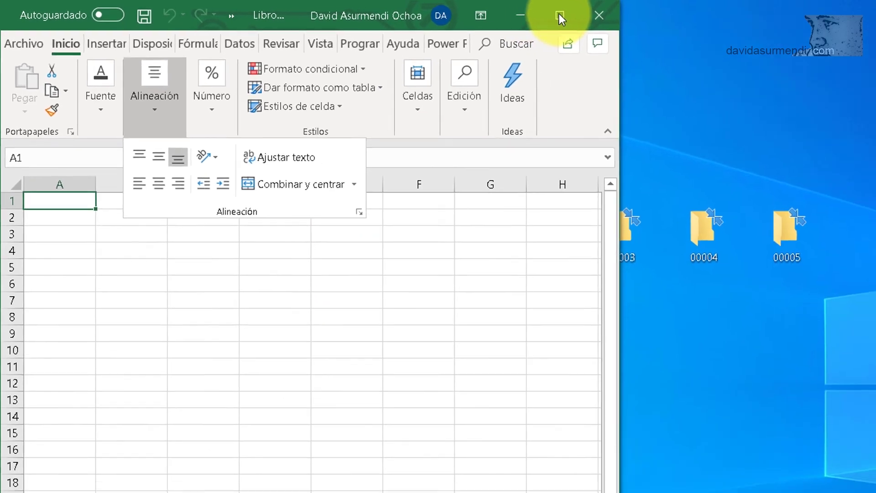
pyautogui.click(560, 13)
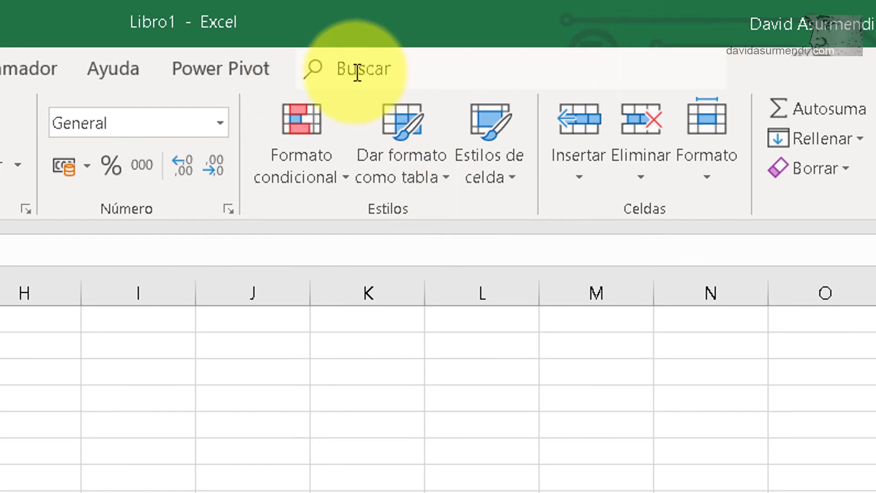
# Step: Search 'valida' in the Buscar box and open Validación de datos from the results
pyautogui.click(376, 66)
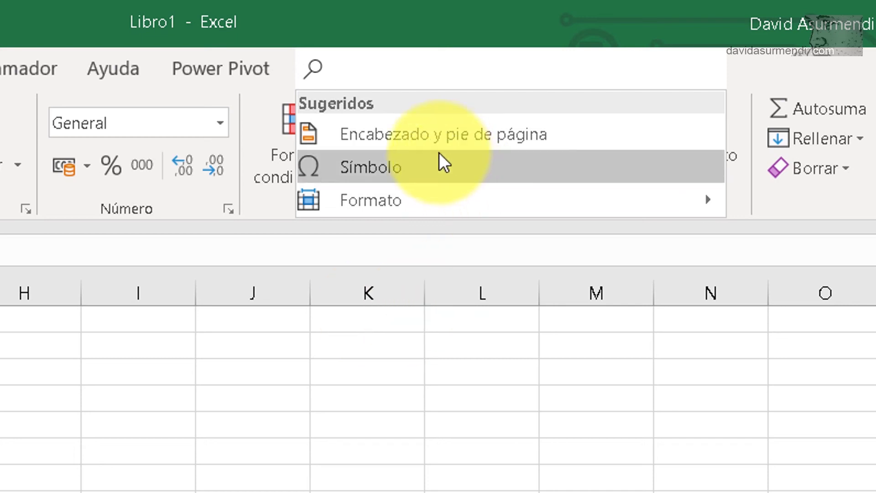
pyautogui.write('va')
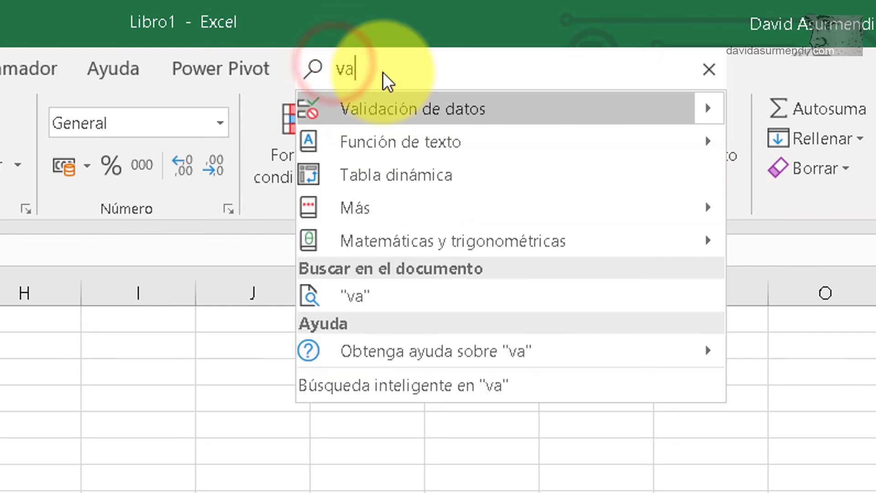
pyautogui.write('lida')
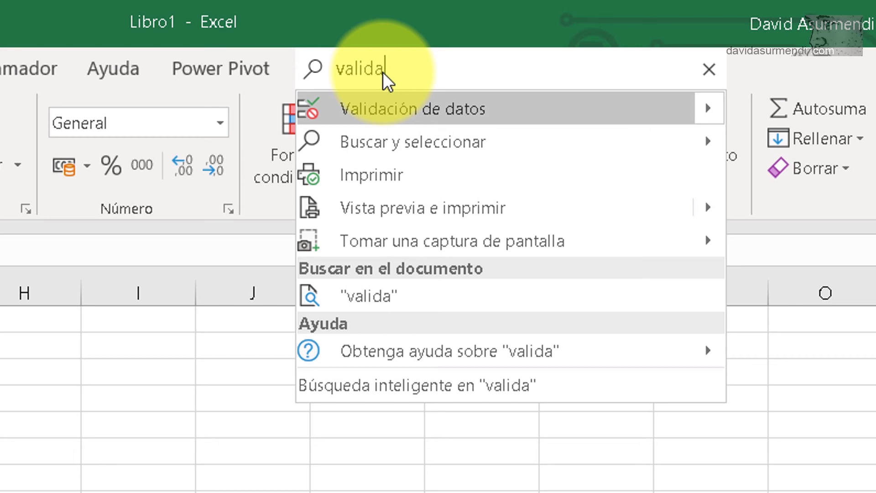
pyautogui.click(445, 106)
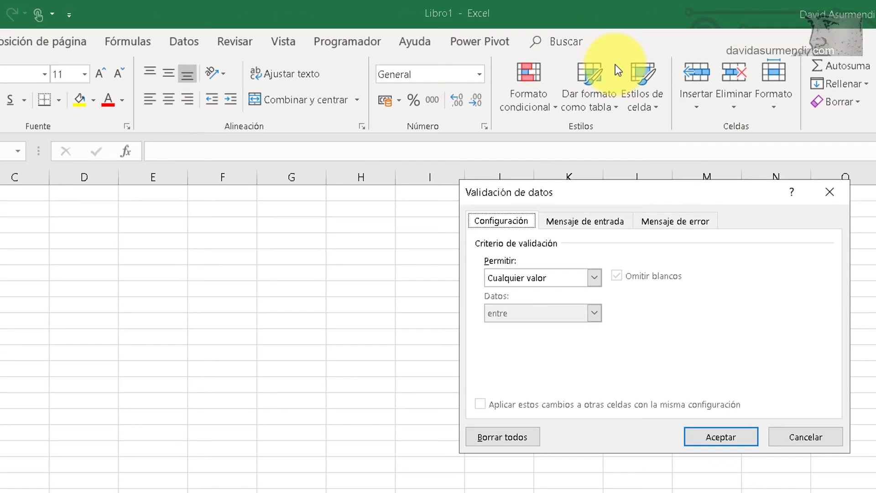
# Step: Close Validación de datos, then reopen it from the Datos tab's Herramientas de datos and close it
pyautogui.click(830, 192)
pyautogui.click(199, 44)
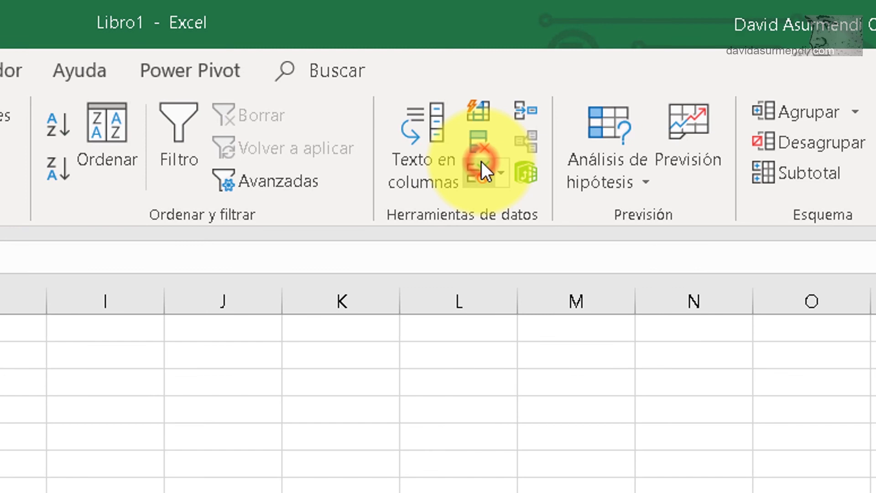
pyautogui.click(481, 162)
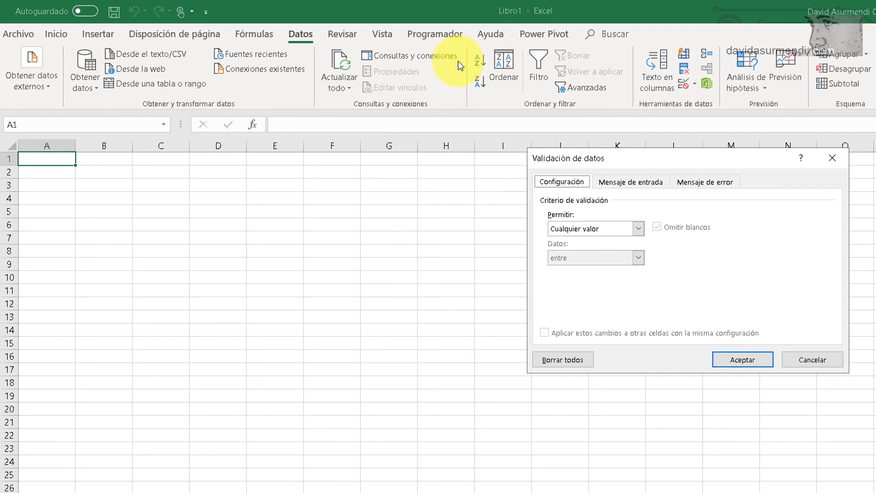
pyautogui.click(832, 157)
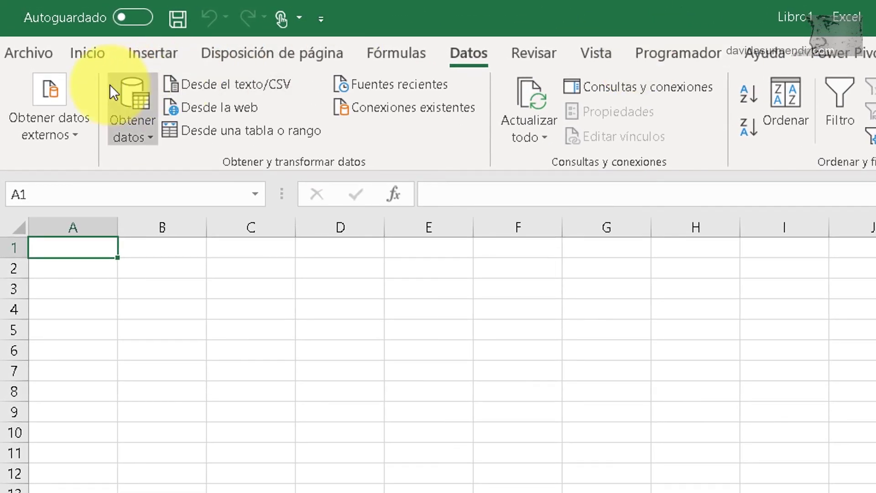
# Step: Open the Archivo Backstage on Libro1's Información page
pyautogui.click(41, 55)
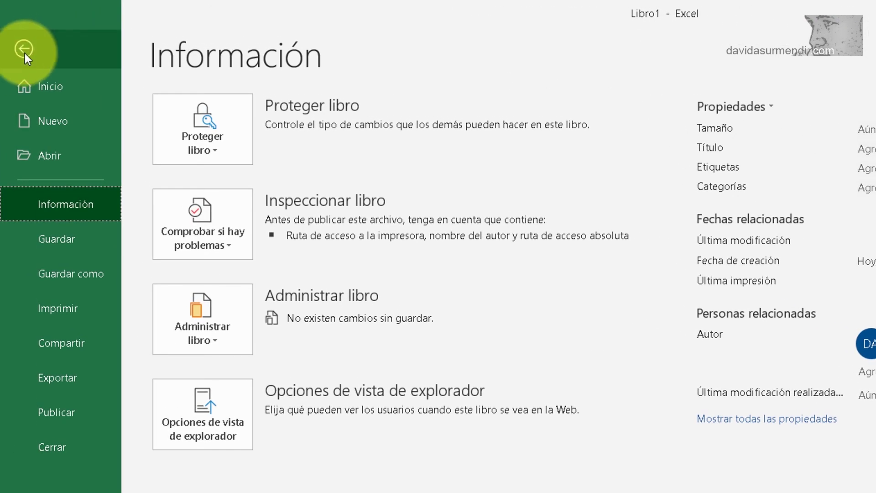
# Step: Leave and reopen Backstage a few times, then right-click the ribbon for its shortcut menu
pyautogui.click(24, 53)
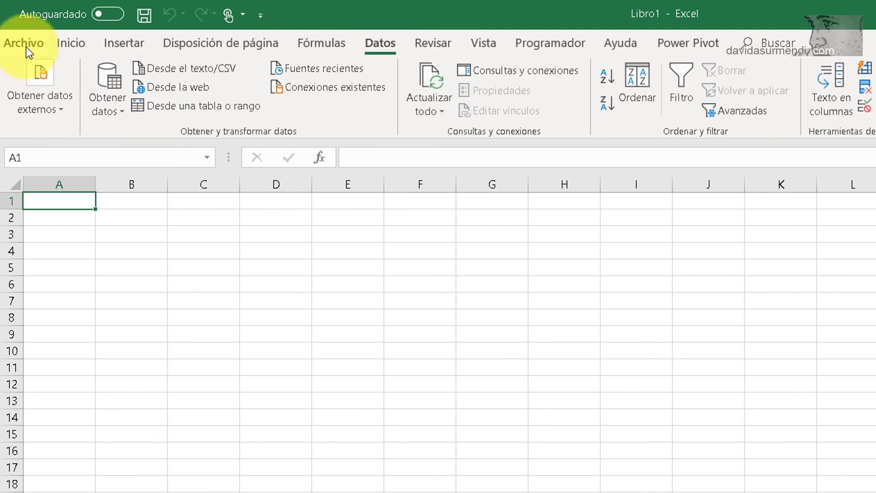
pyautogui.click(26, 47)
pyautogui.press('Escape')
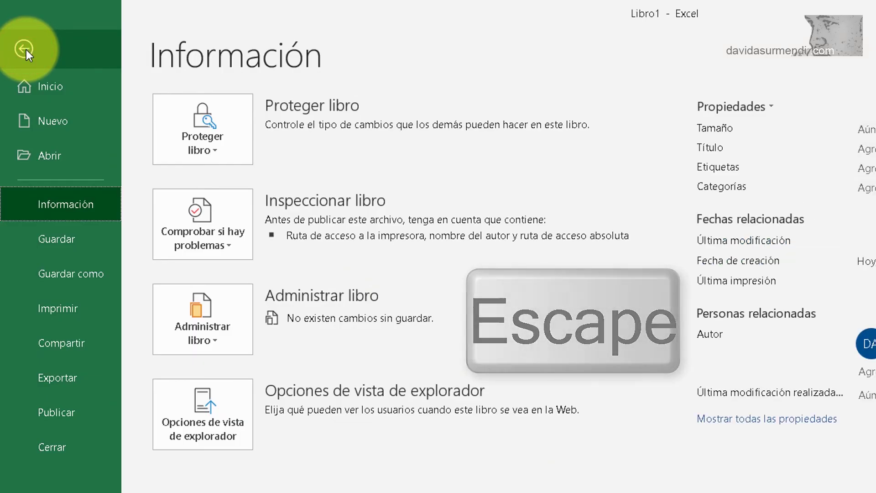
pyautogui.click(26, 50)
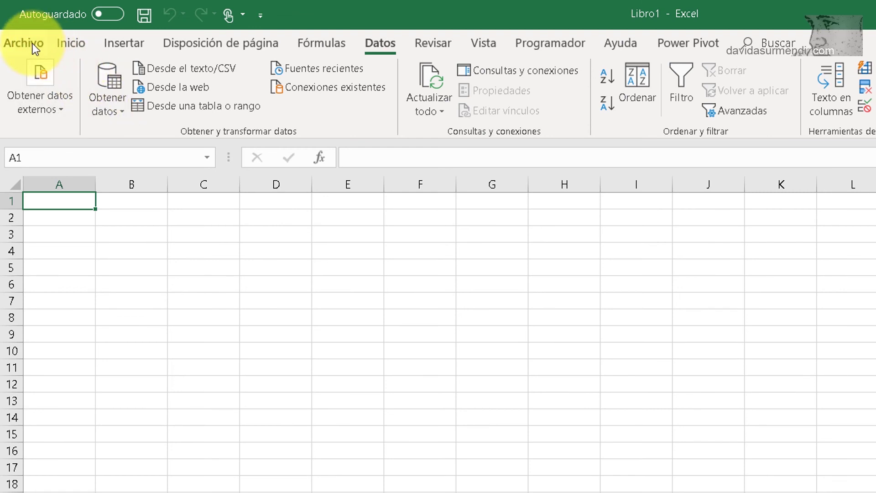
pyautogui.click(32, 43)
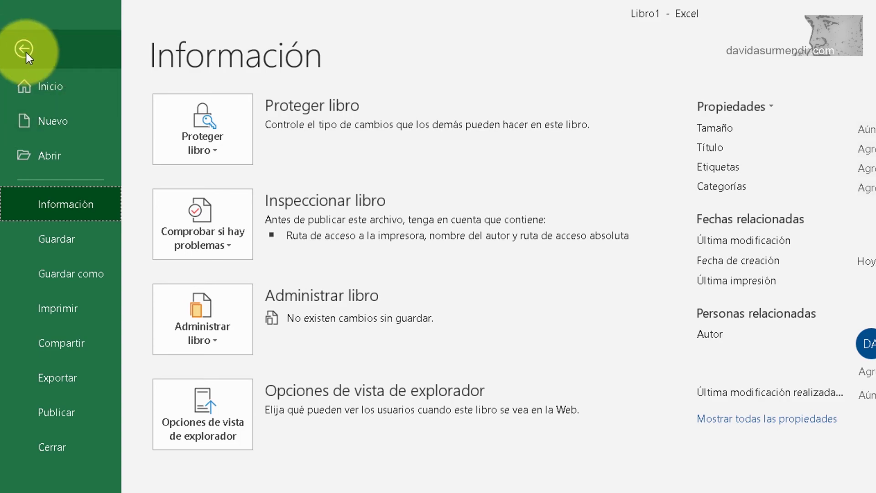
pyautogui.click(24, 49)
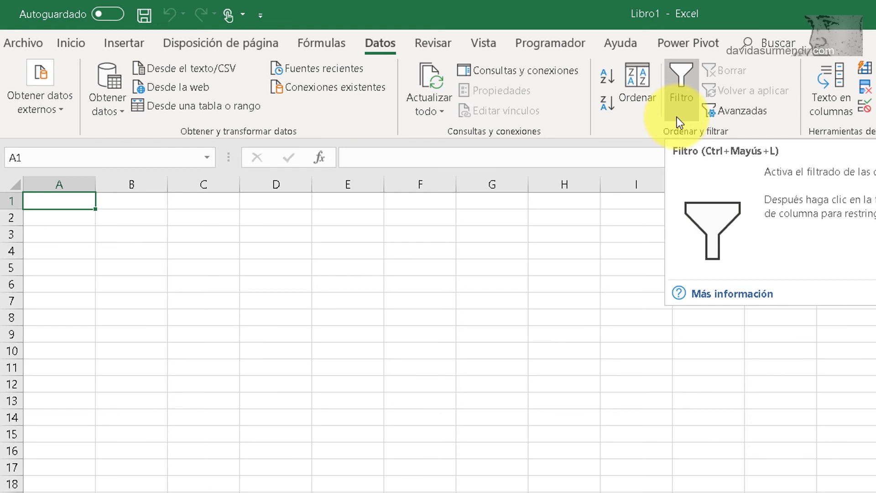
pyautogui.rightClick(543, 111)
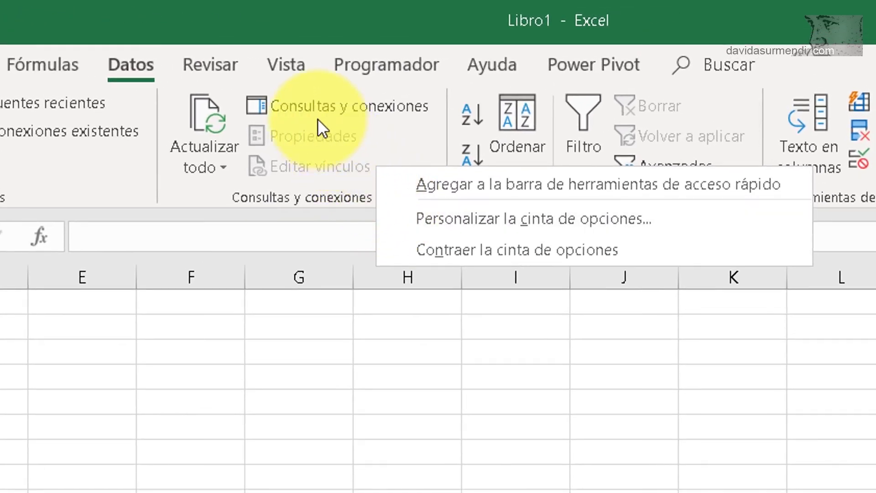
# Step: Open Personalizar la cinta de opciones from the ribbon menu, then cancel Opciones de Excel unchanged
pyautogui.click(458, 218)
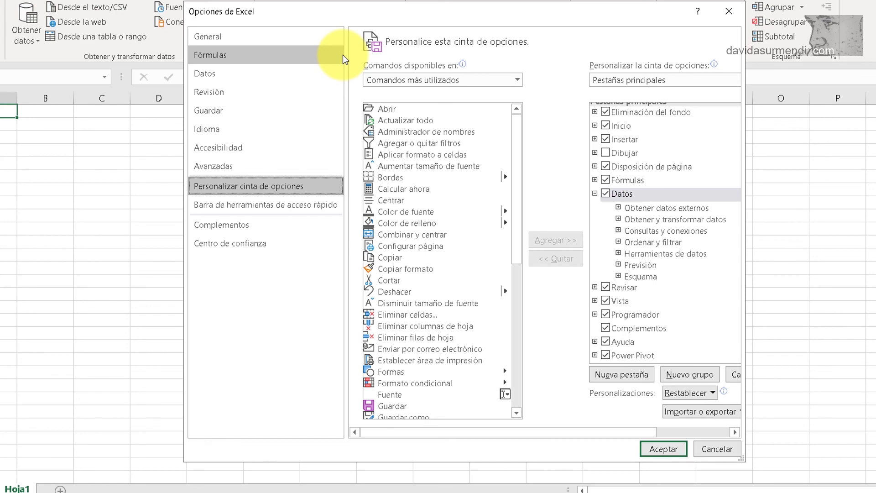
pyautogui.click(702, 451)
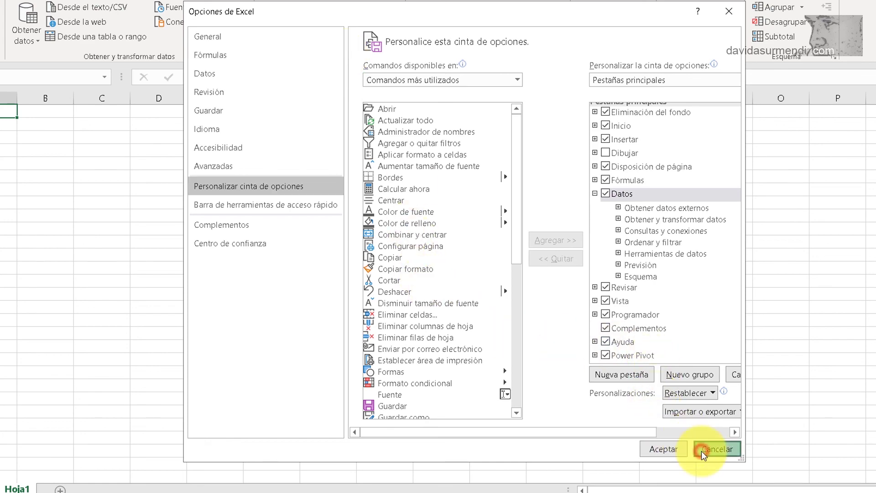